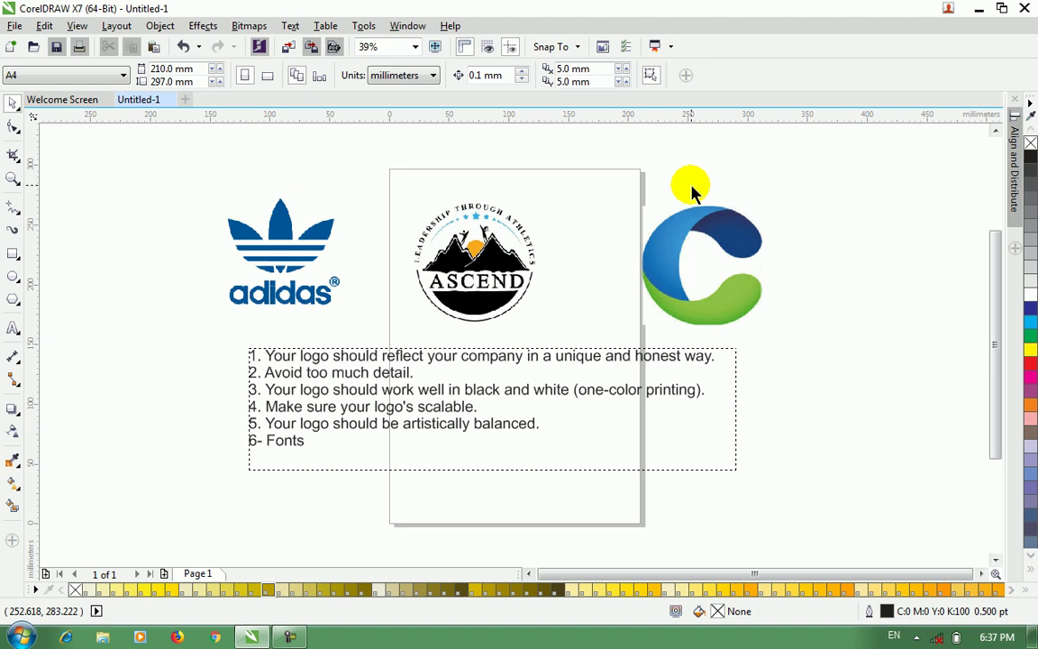
Step: Scale the ASCEND logo down proportionally to about 53 mm wide
click(491, 274)
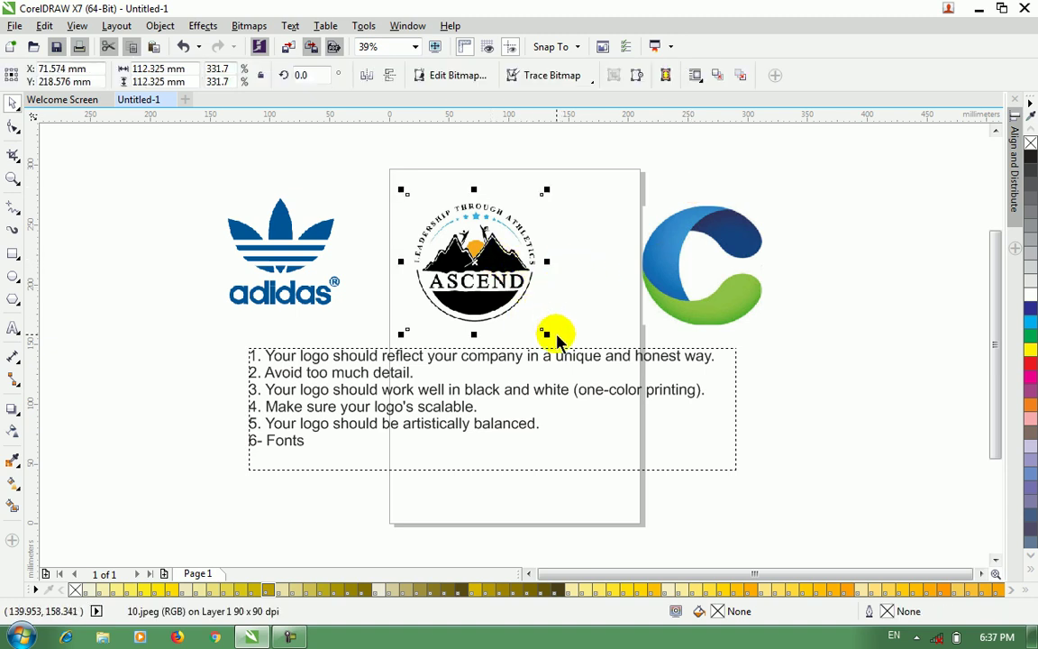
drag(546, 334, 502, 272)
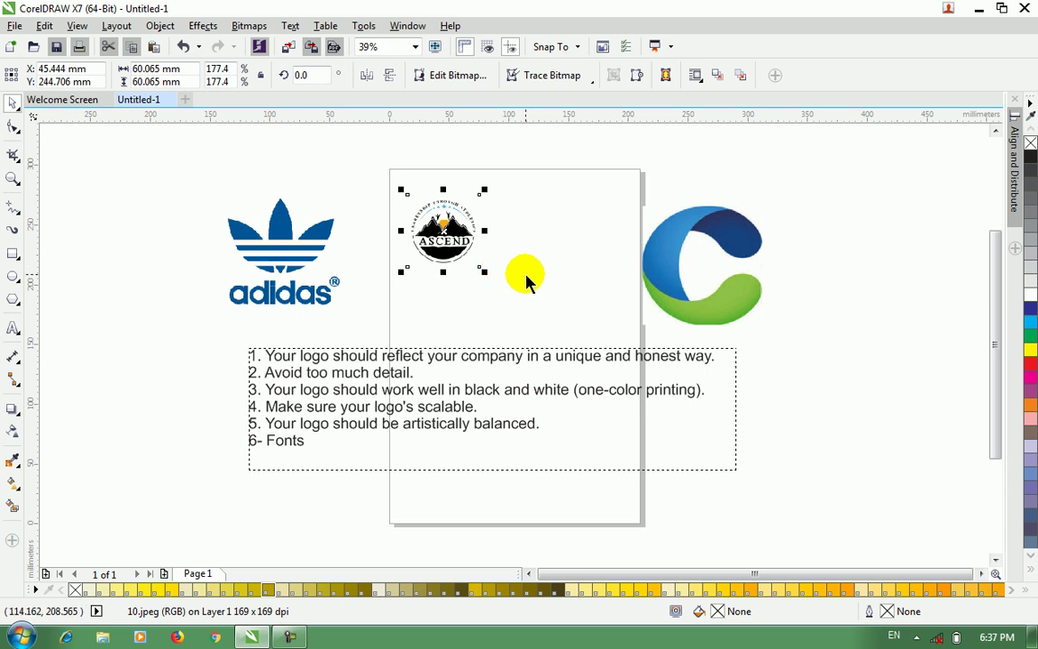
drag(484, 272, 515, 274)
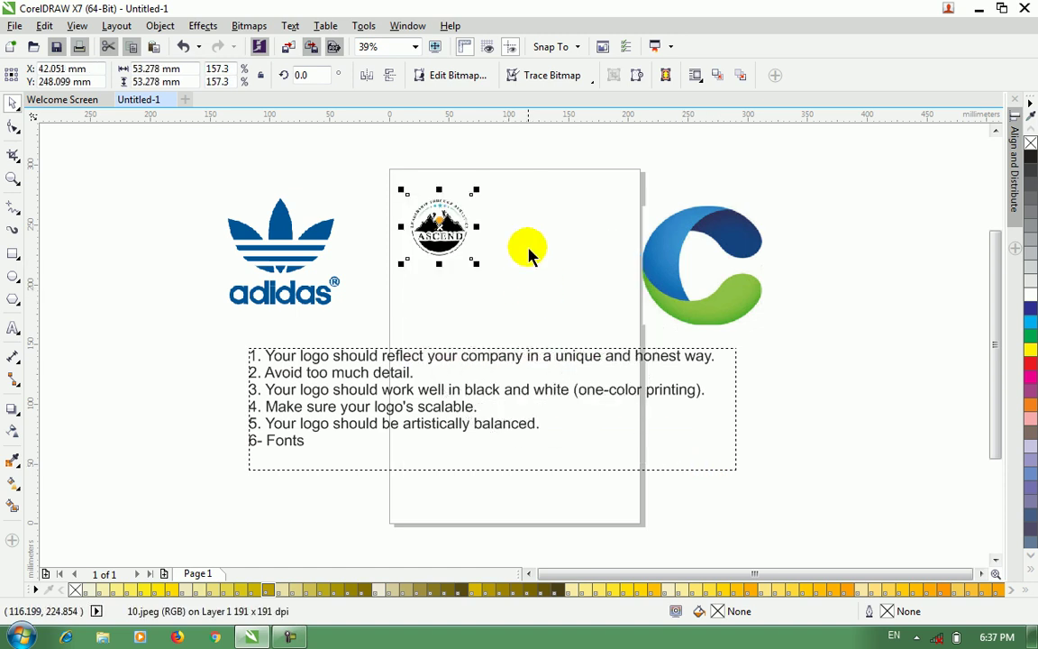
click(529, 255)
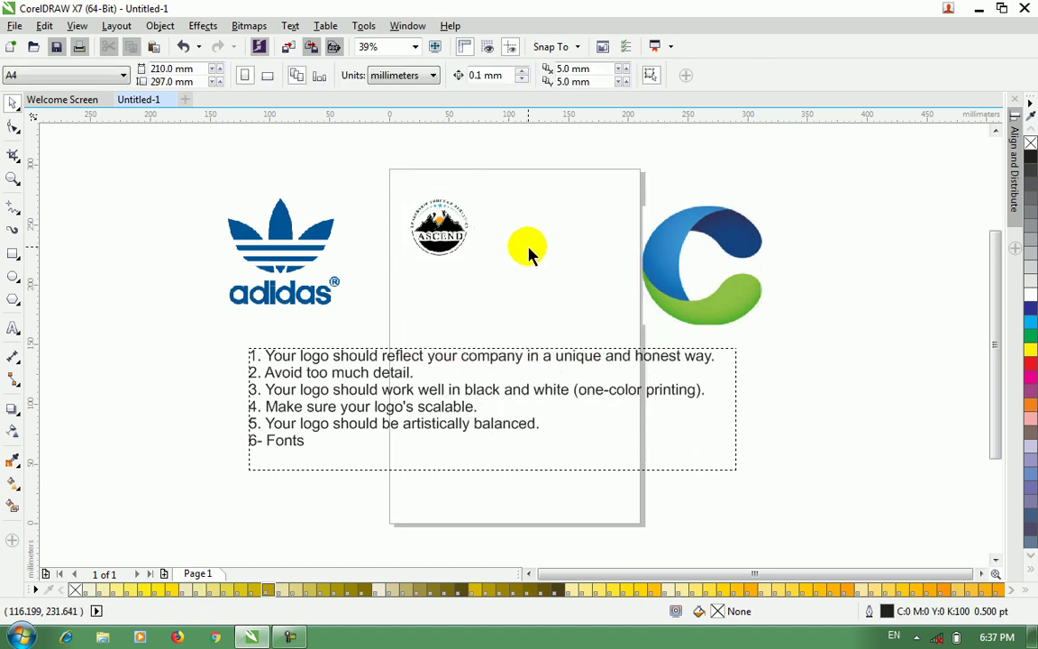
Step: Shrink the ASCEND logo to about 39 mm and enlarge it proportionally to about 106 mm wide
click(435, 226)
drag(481, 270, 462, 247)
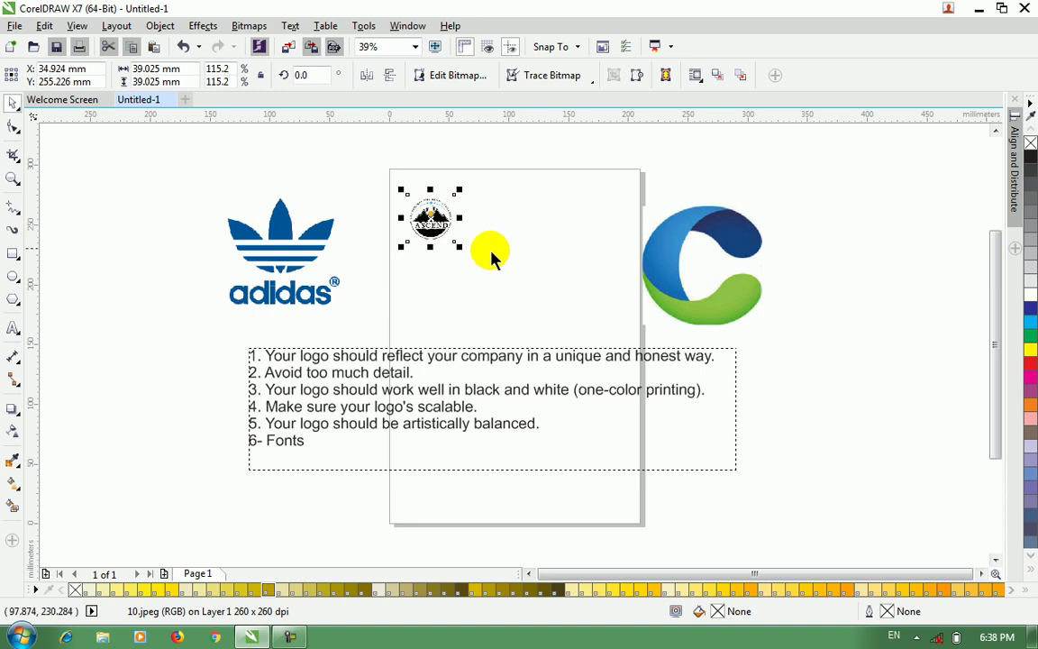
drag(459, 246, 577, 320)
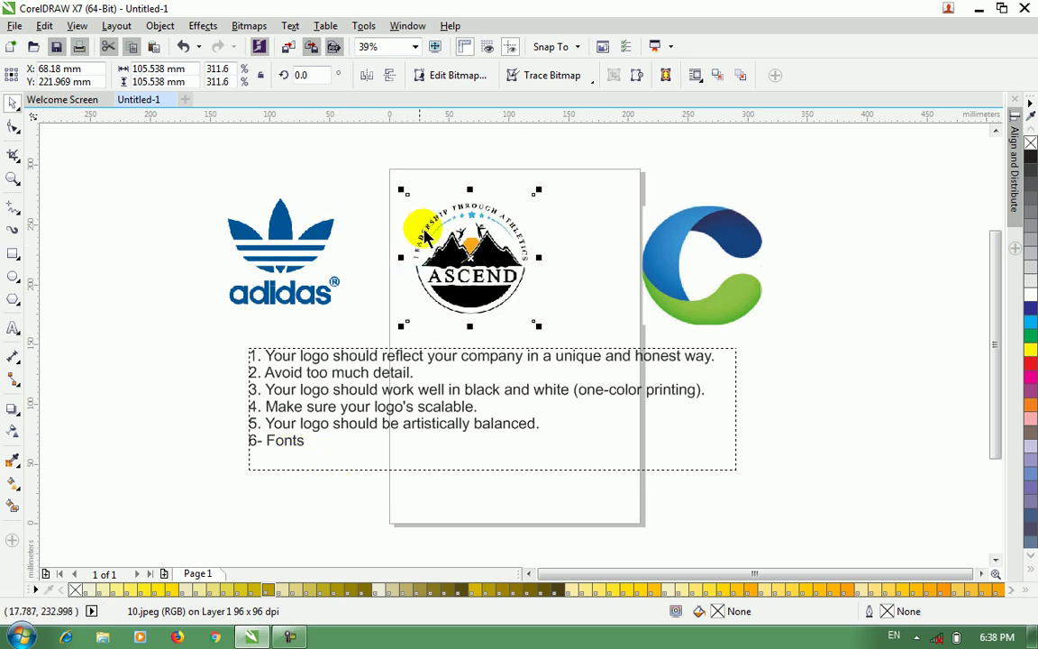
click(592, 232)
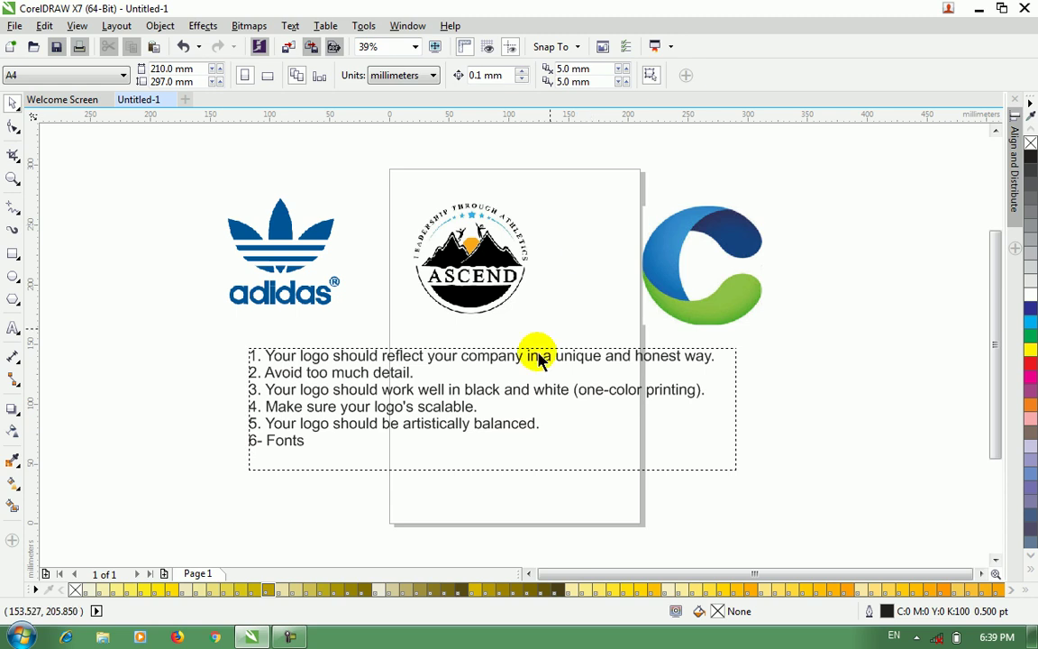
Step: Try the Berlin Sans FB Demi font on the logo guidelines text block and undo the font change
click(528, 365)
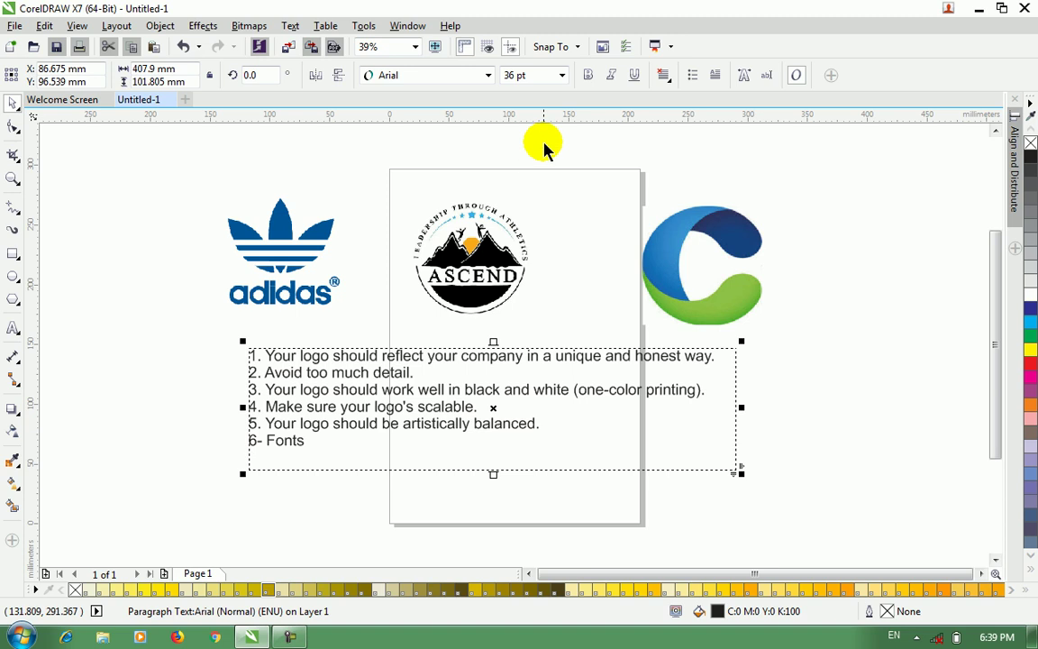
click(489, 75)
click(479, 114)
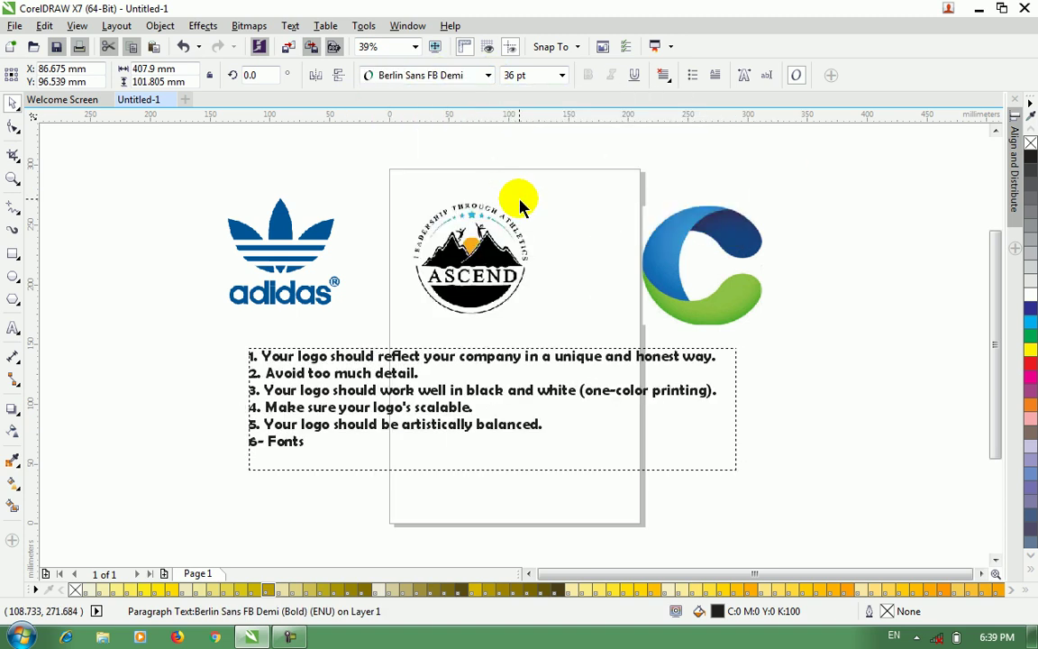
key(ctrl+z)
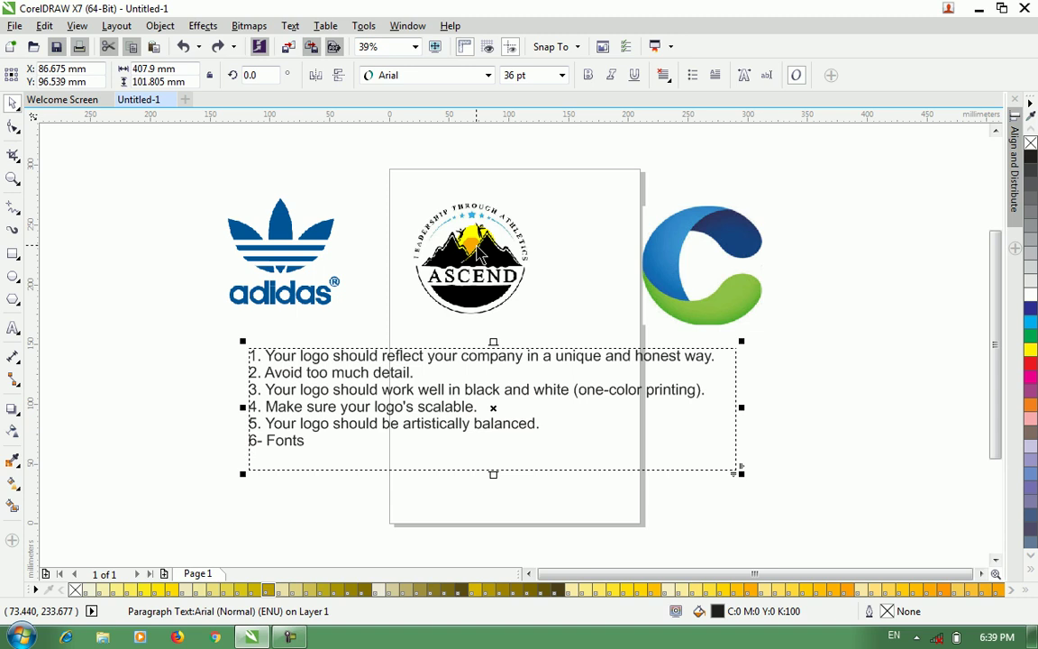
click(496, 340)
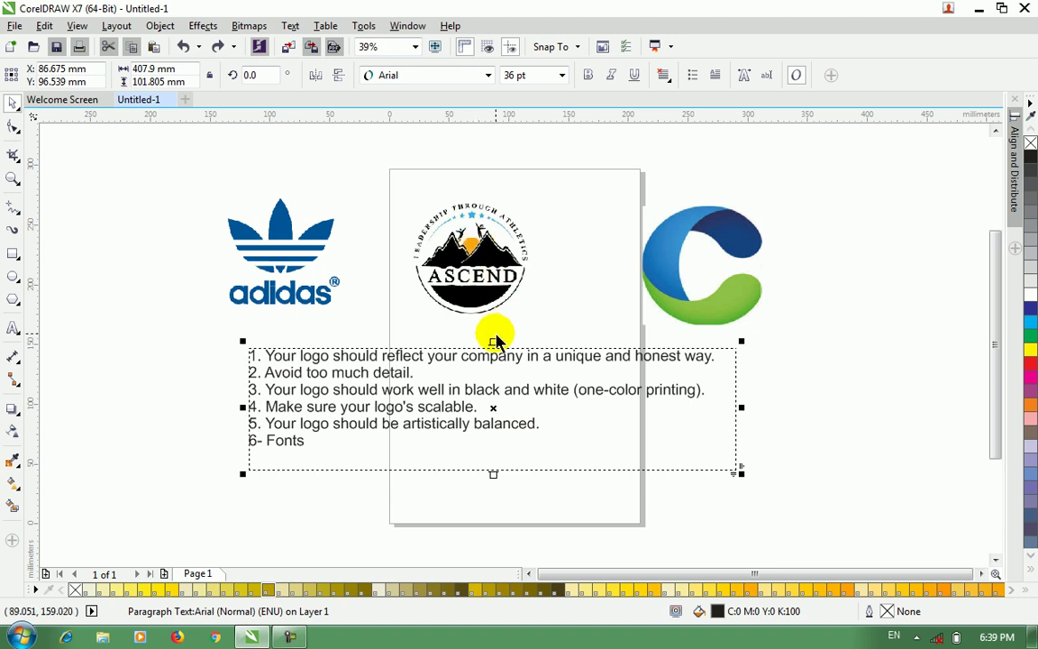
Step: Move the logo guidelines text block off the page area so it starts beneath the C logo
click(496, 482)
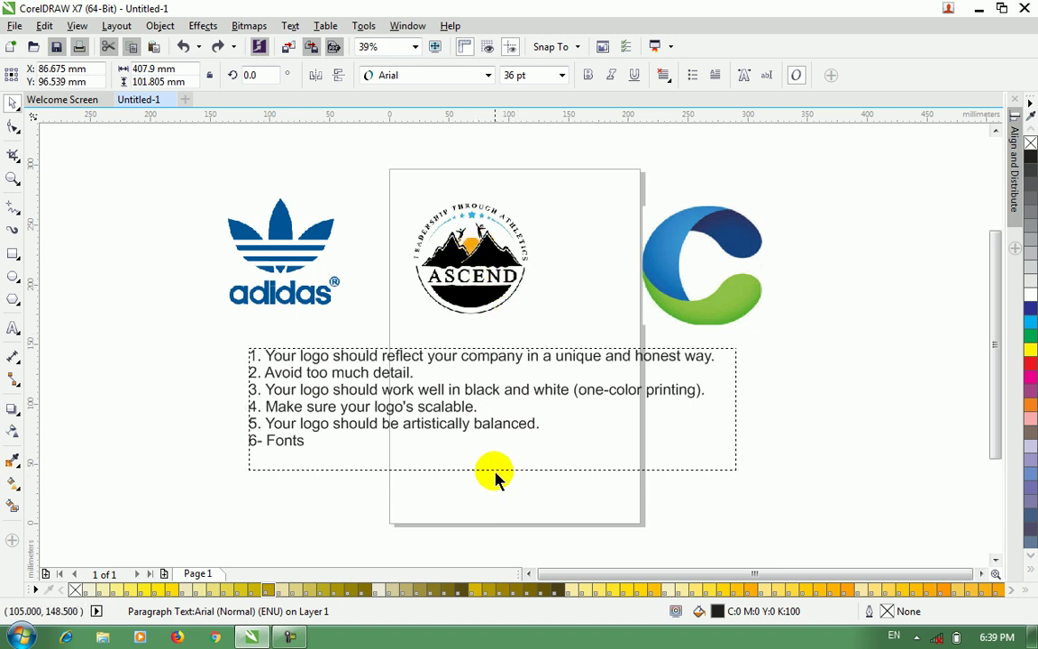
drag(456, 352, 741, 381)
drag(609, 385, 673, 351)
click(487, 360)
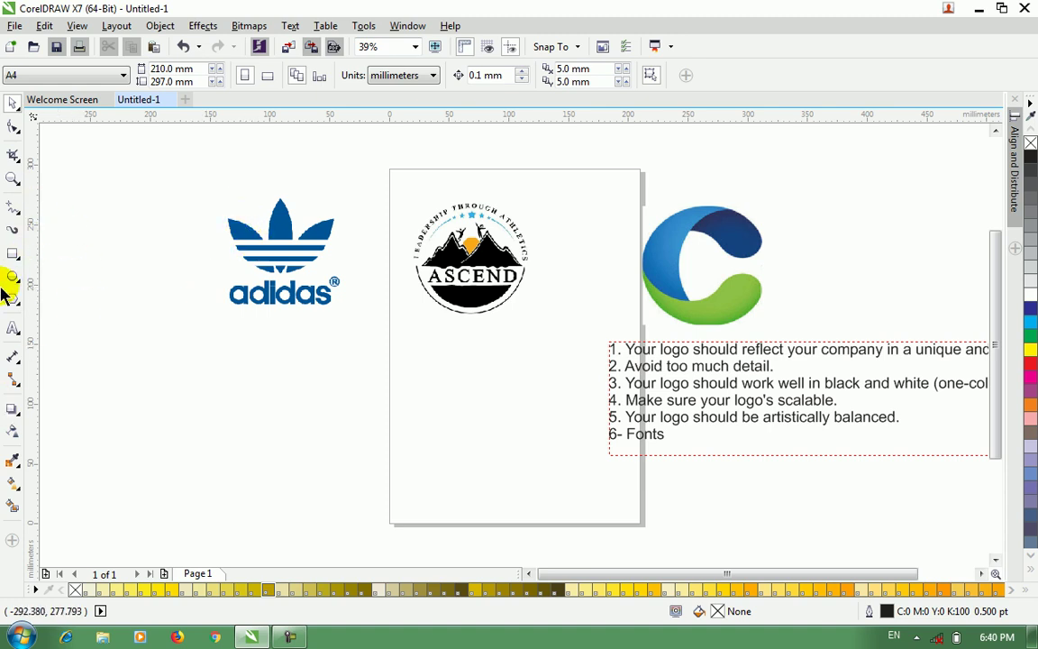
Step: Draw an upright ellipse about 65 by 105 mm below the adidas logo and convert it to curves
key(F7)
mouse_move(157, 330)
mouse_down()
mouse_move(232, 464)
mouse_move(235, 449)
mouse_up()
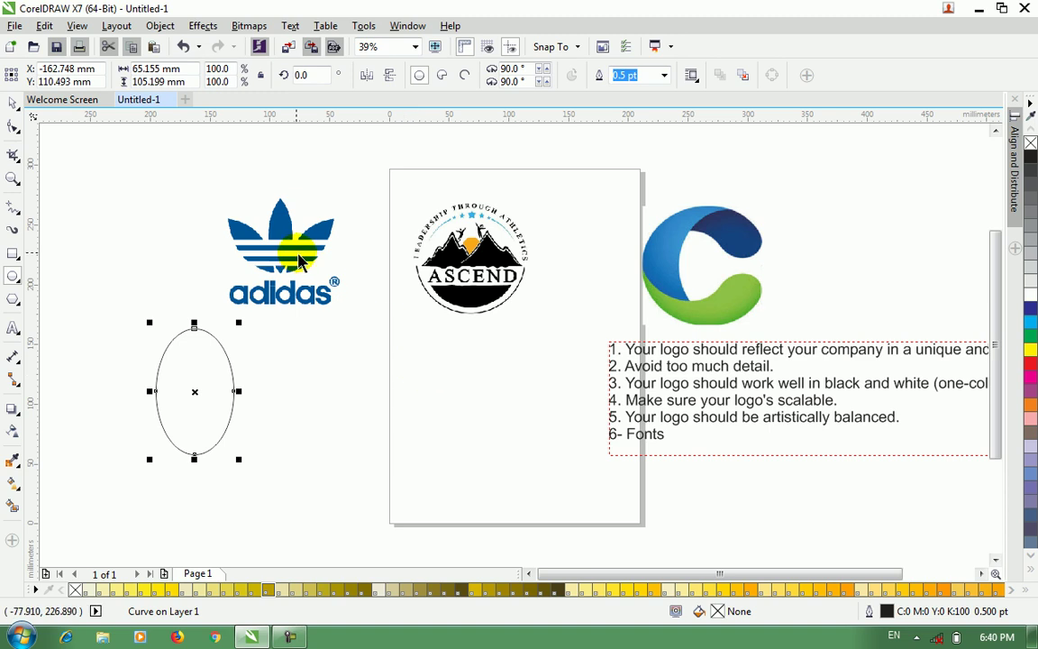
Step: Convert all four curved segments of the ellipse to straight lines, forming a diamond
click(13, 127)
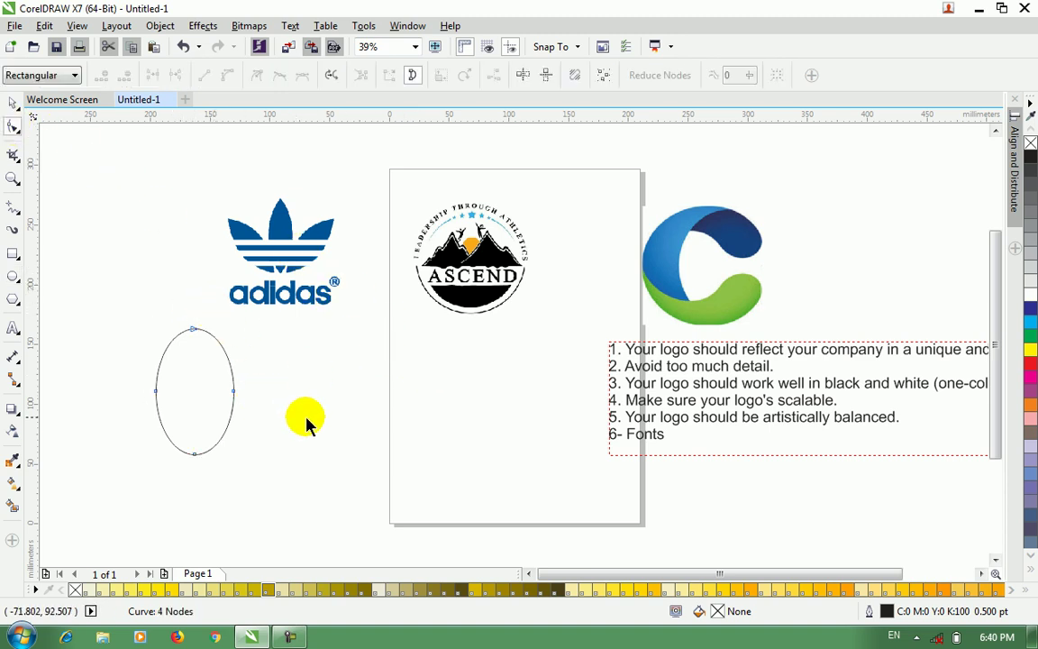
click(194, 454)
click(228, 421)
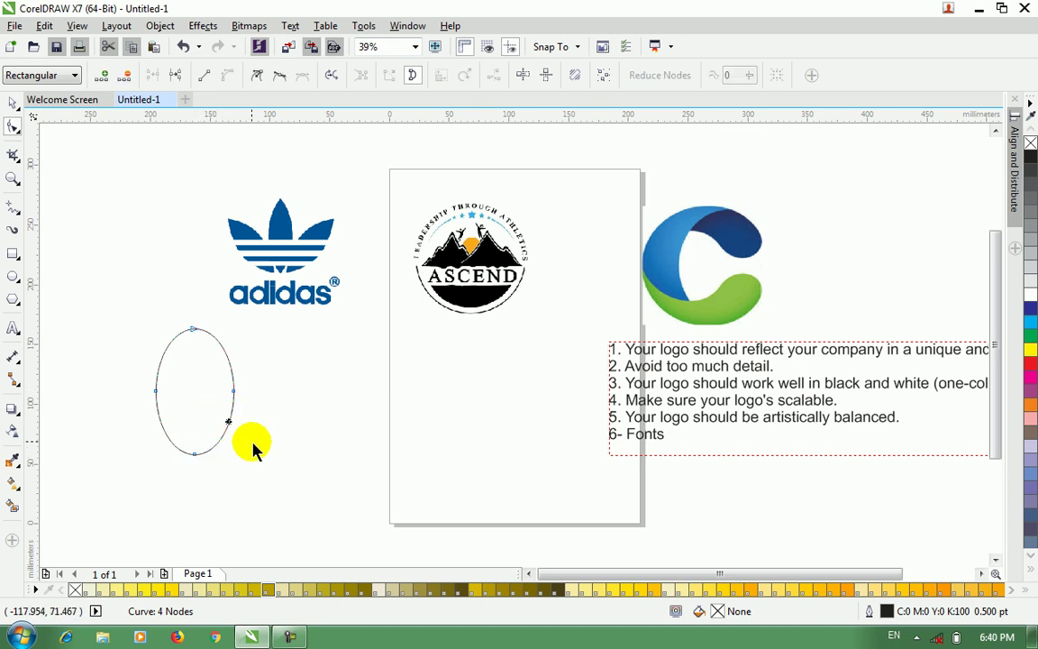
click(204, 75)
click(229, 350)
click(203, 75)
drag(125, 322, 160, 427)
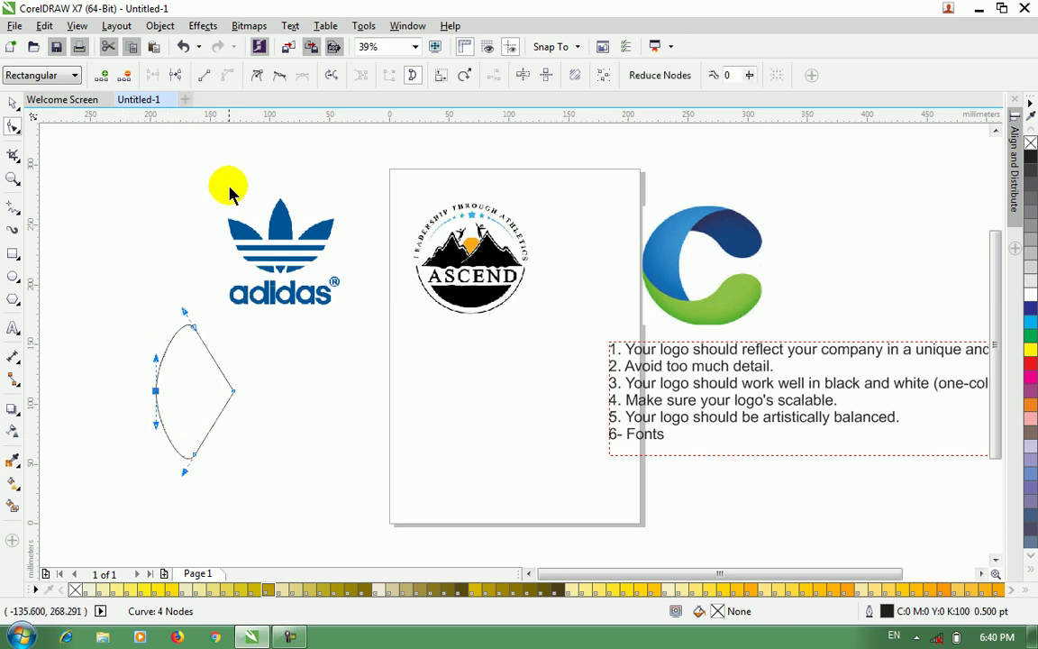
click(204, 75)
click(164, 353)
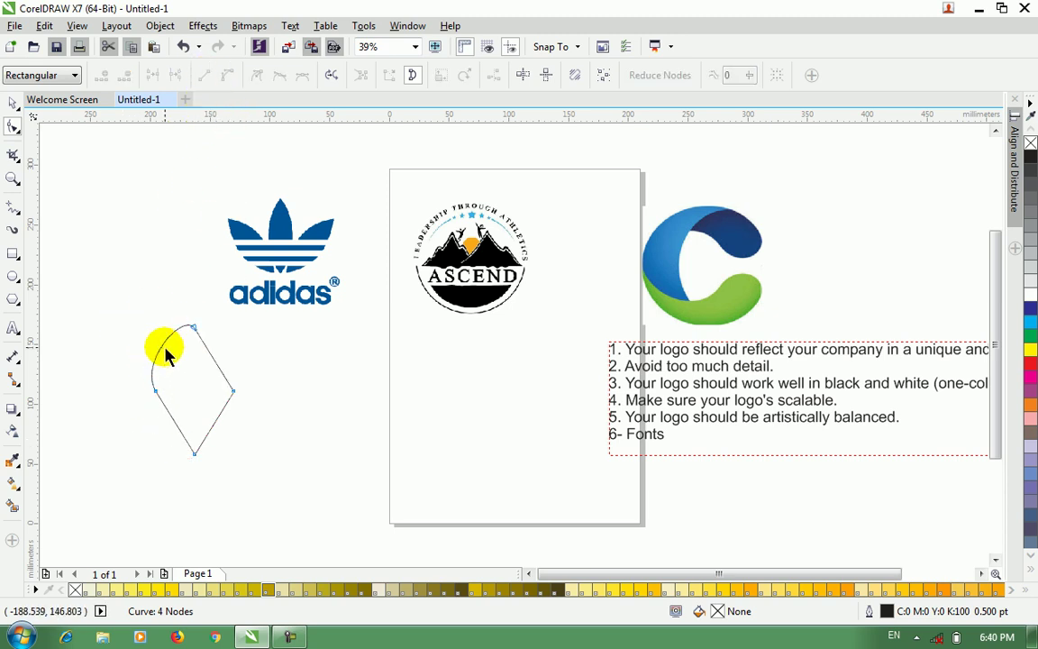
click(204, 75)
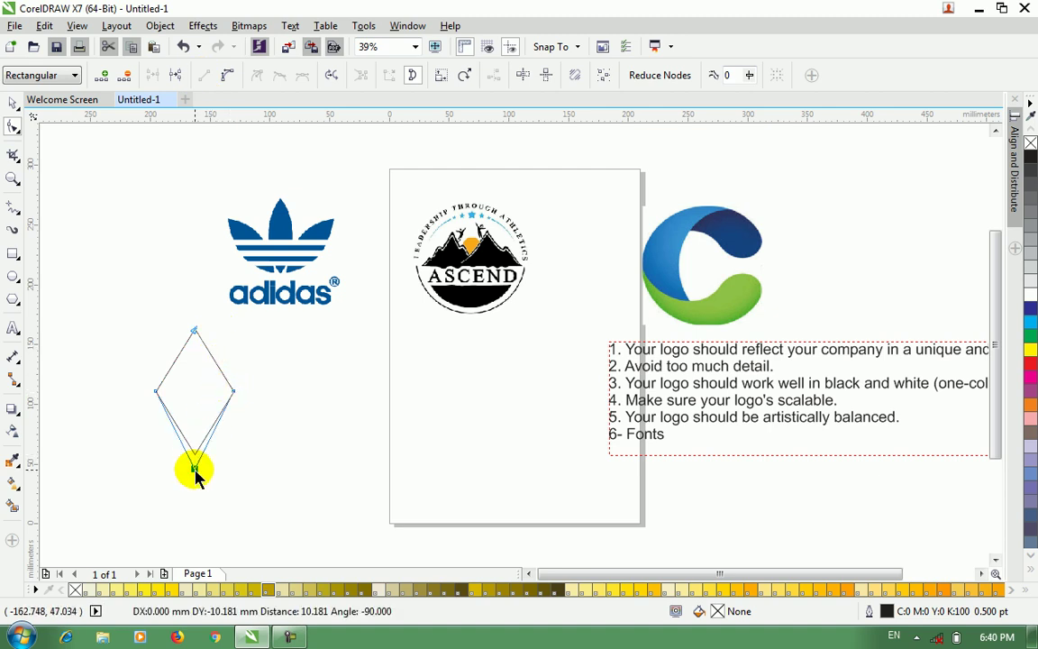
Step: Lower the diamond's bottom node by about 10 mm and pull both side nodes inward to narrow the shape
drag(195, 455, 195, 467)
drag(238, 398, 224, 397)
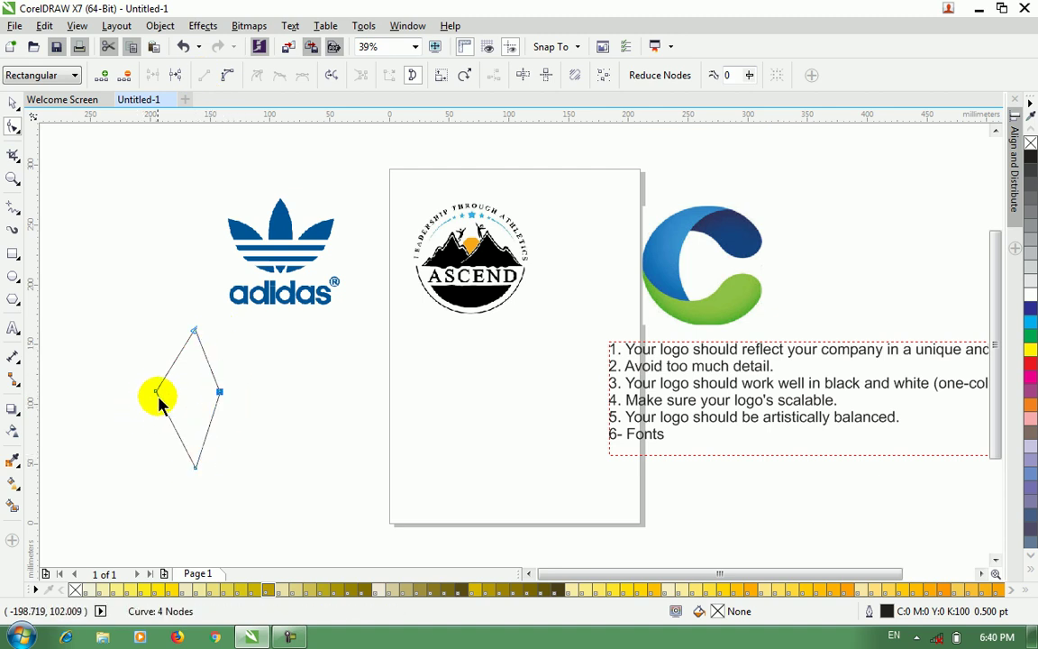
drag(156, 396, 170, 397)
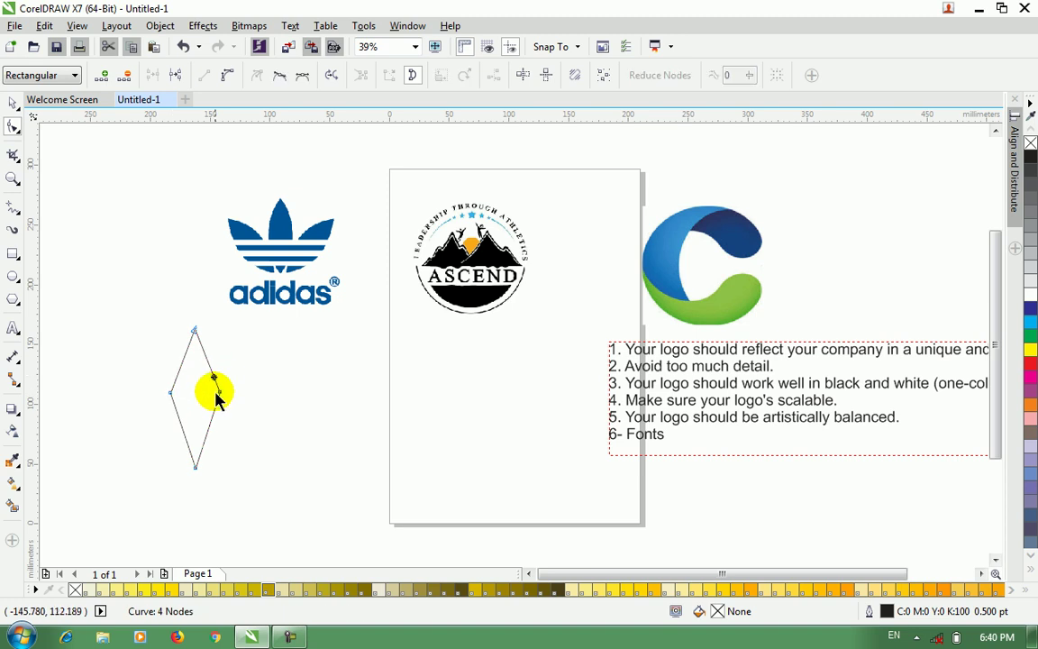
Step: Delete the diamond's right node, convert the resulting straight side to a curve and bow it outward
key(Delete)
click(195, 390)
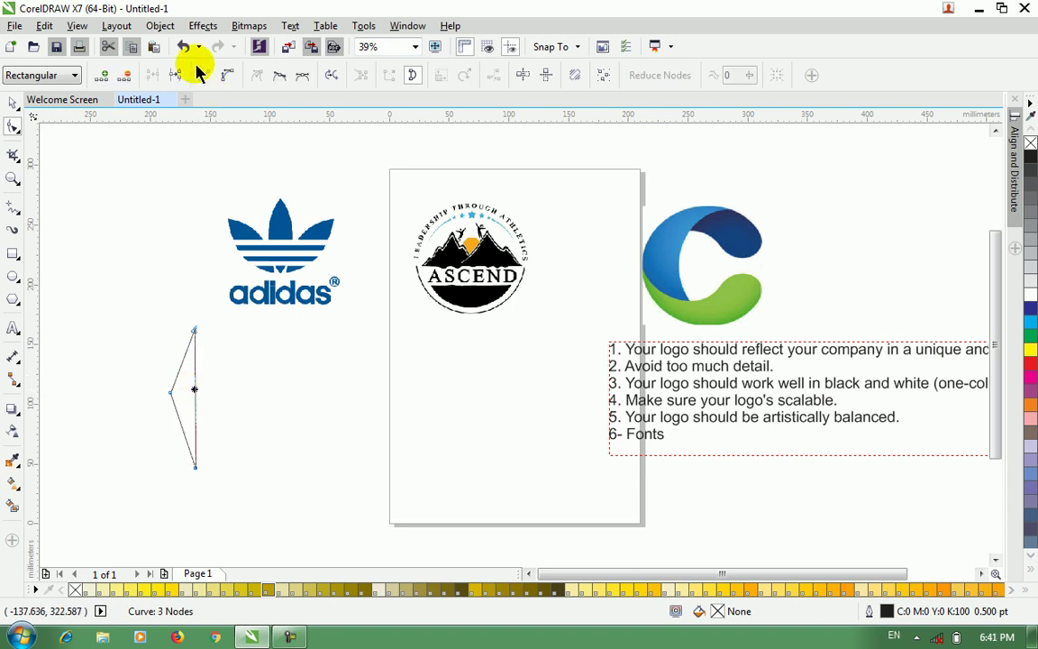
click(223, 78)
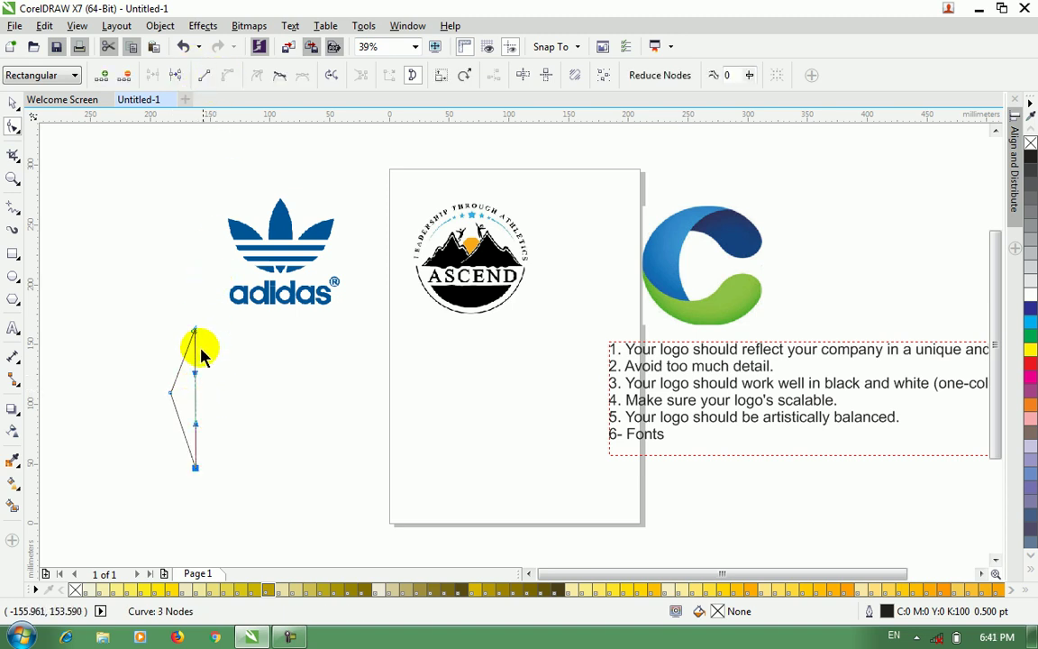
drag(196, 398, 210, 398)
Step: Delete the shape's left node and bow that side outward to complete a pointed leaf
click(170, 394)
key(Delete)
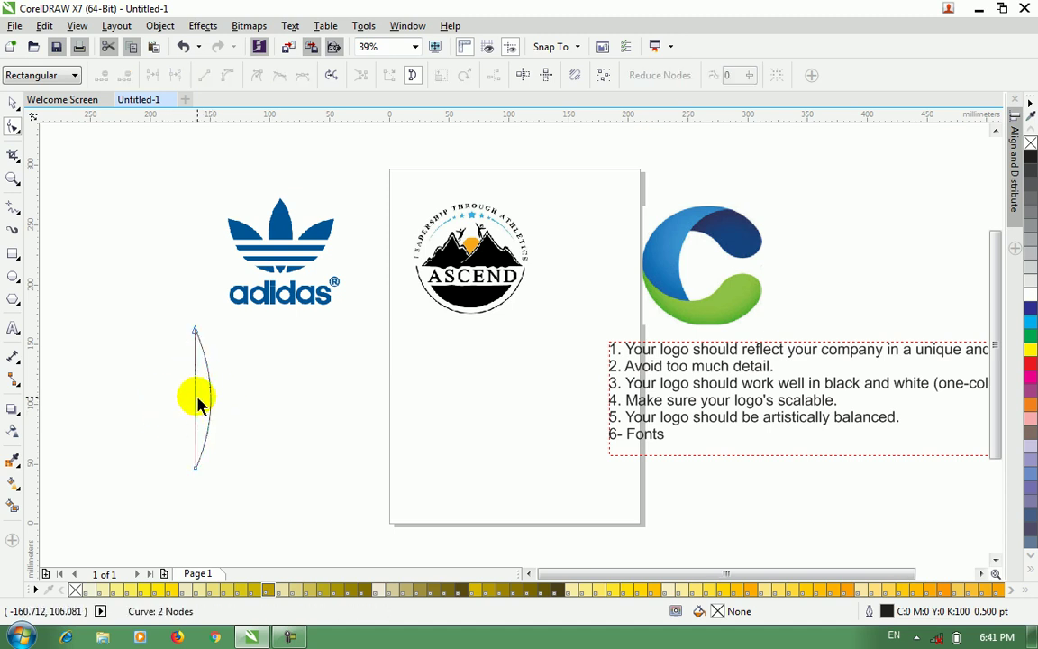
click(199, 429)
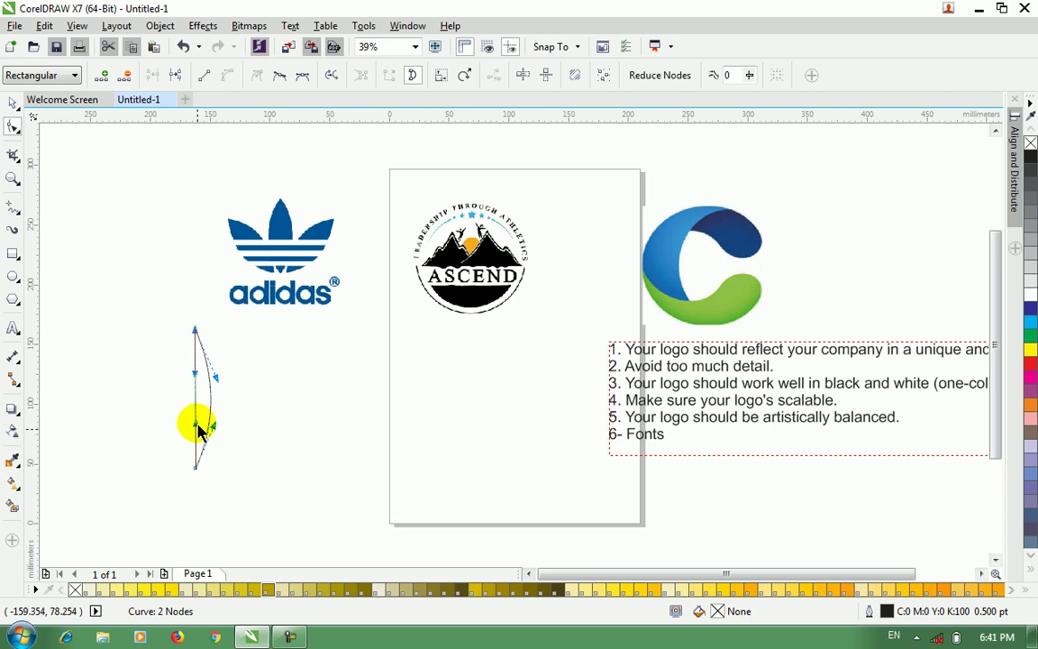
drag(196, 402, 221, 405)
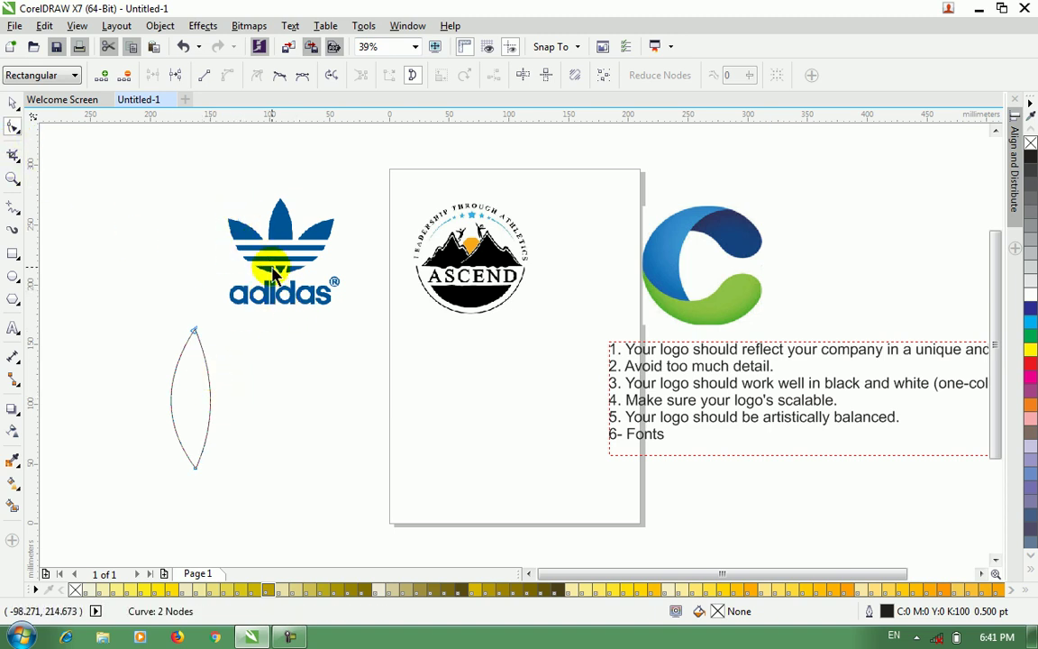
Step: Draw a circle about 115 mm in diameter beside the leaf and place an overlapping duplicate next to it
click(14, 276)
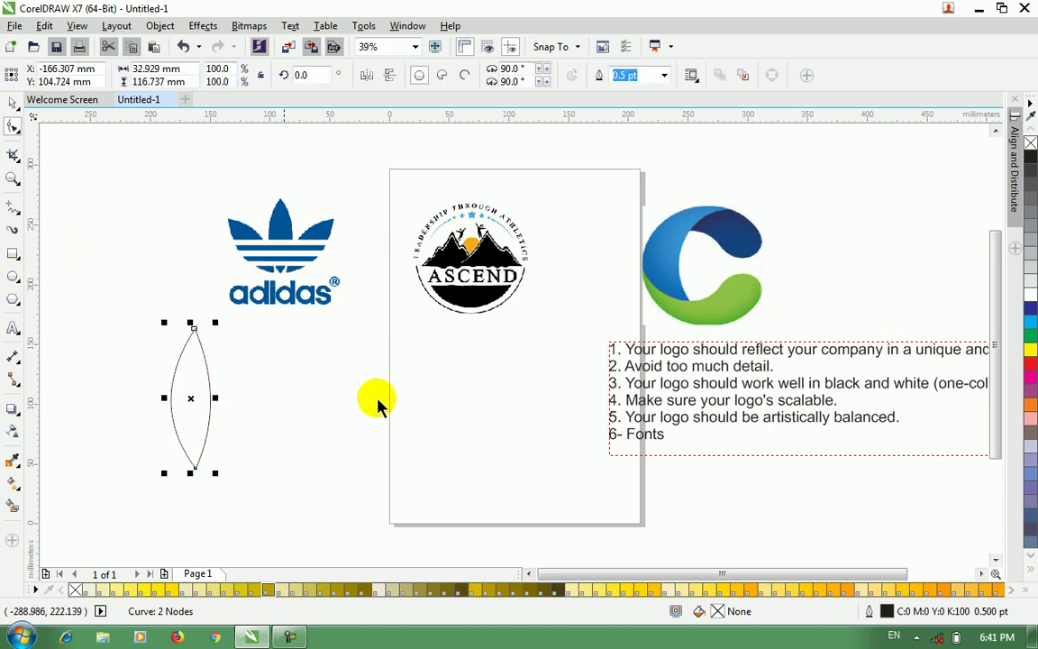
drag(347, 372, 482, 488)
click(12, 104)
drag(443, 413, 362, 425)
click(440, 521)
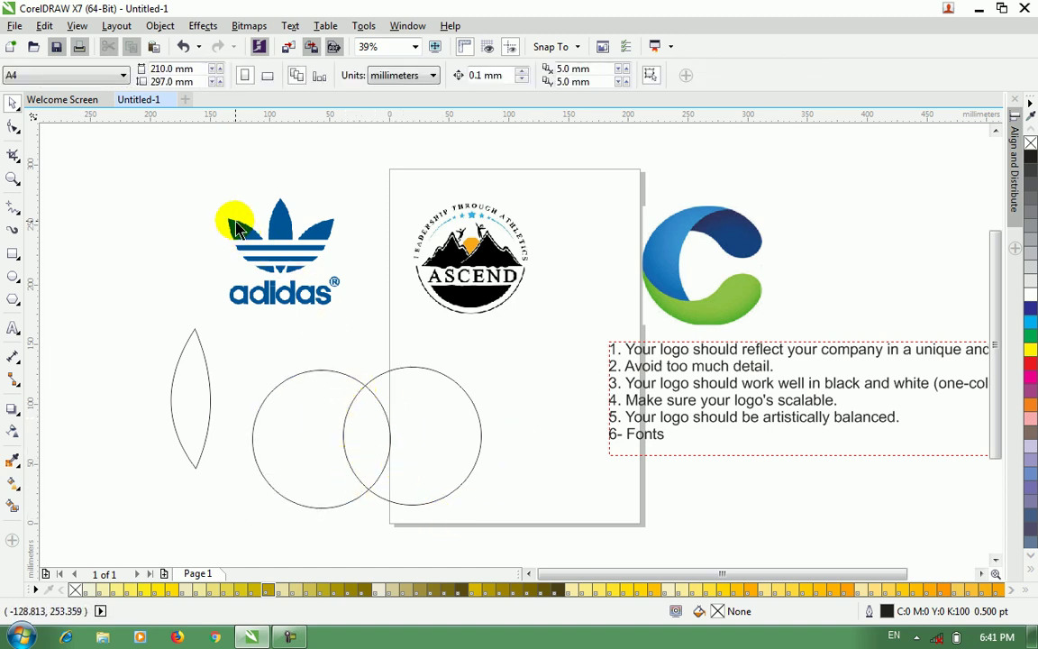
Step: Select both overlapping circles and align their top edges
click(305, 432)
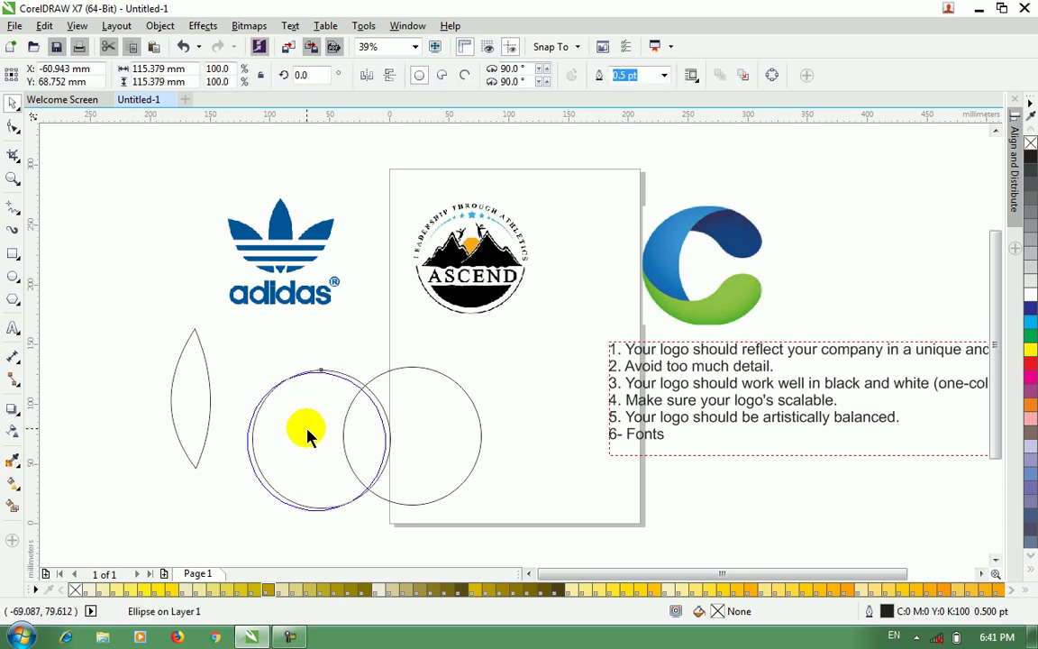
shift+click(378, 424)
key(t)
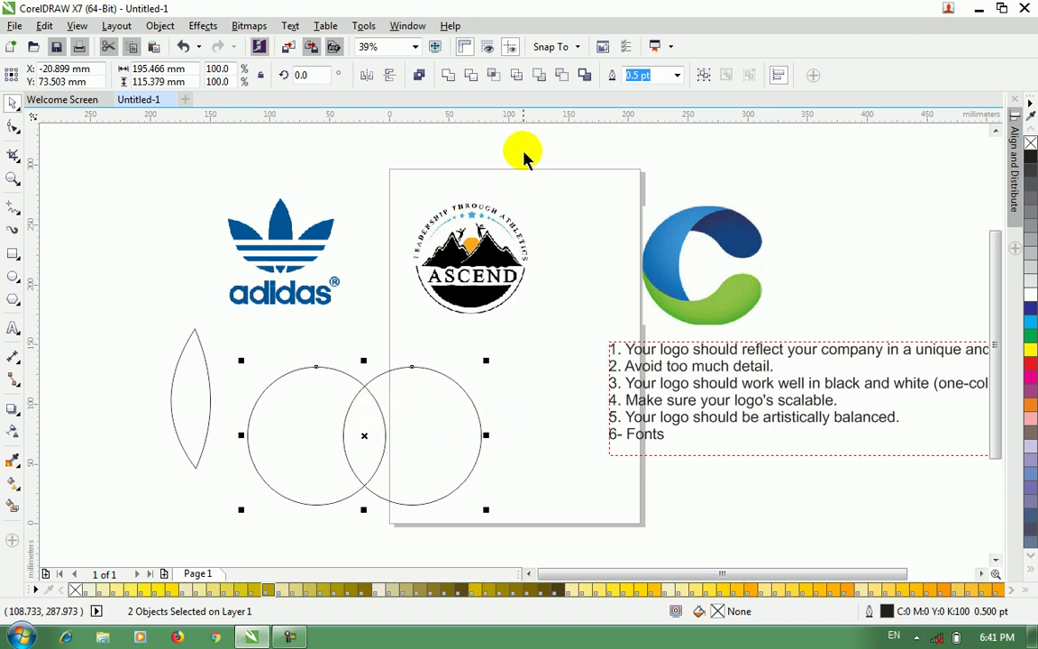
Step: Try trimming one circle with the other and undo the trim
click(467, 78)
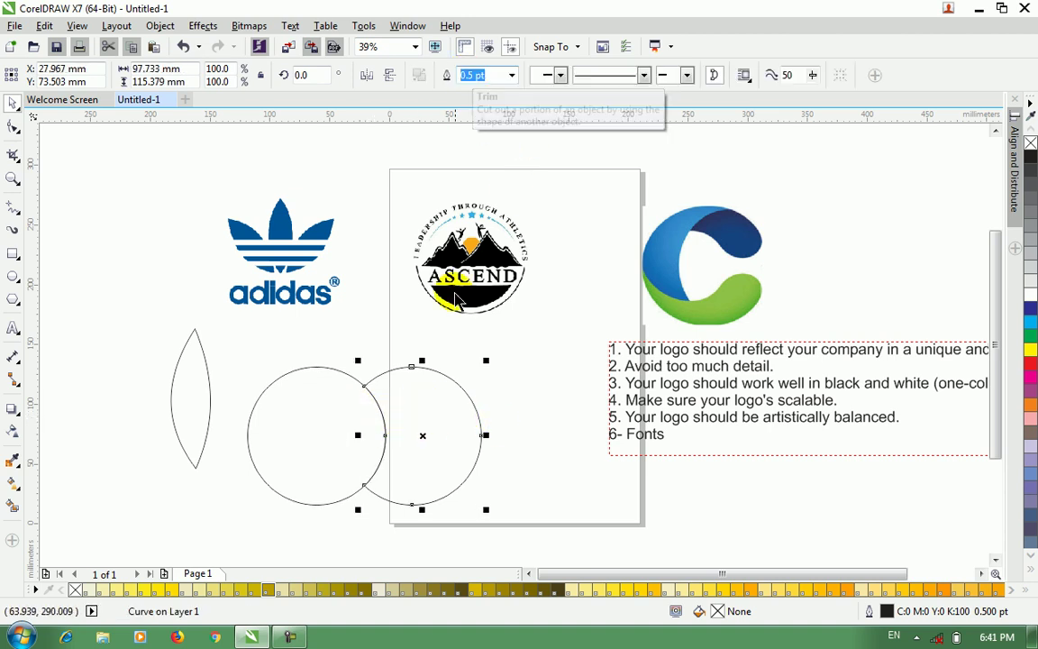
key(ctrl+z)
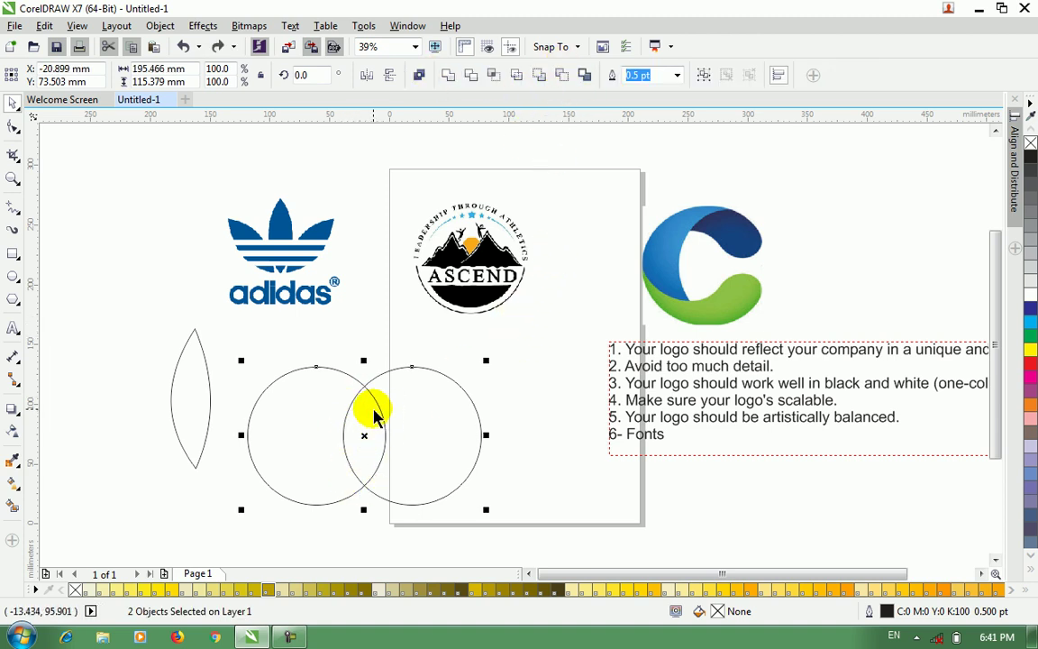
Step: Create a blue-grey leaf shape (C40 M20 Y0 K40) from the circles' overlap with Smart Fill
click(343, 305)
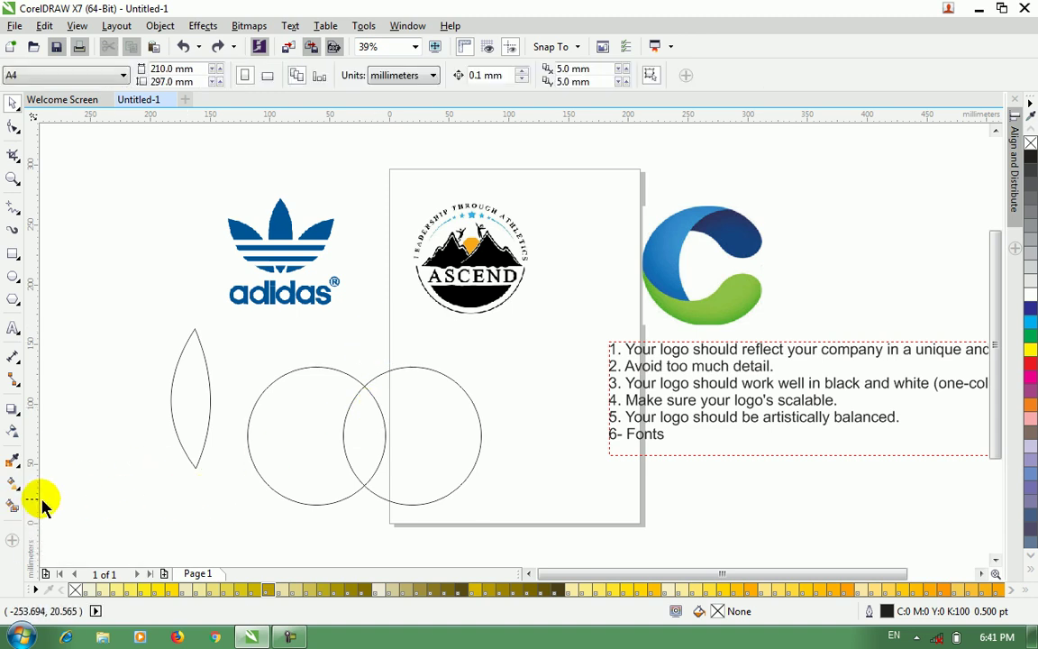
click(10, 509)
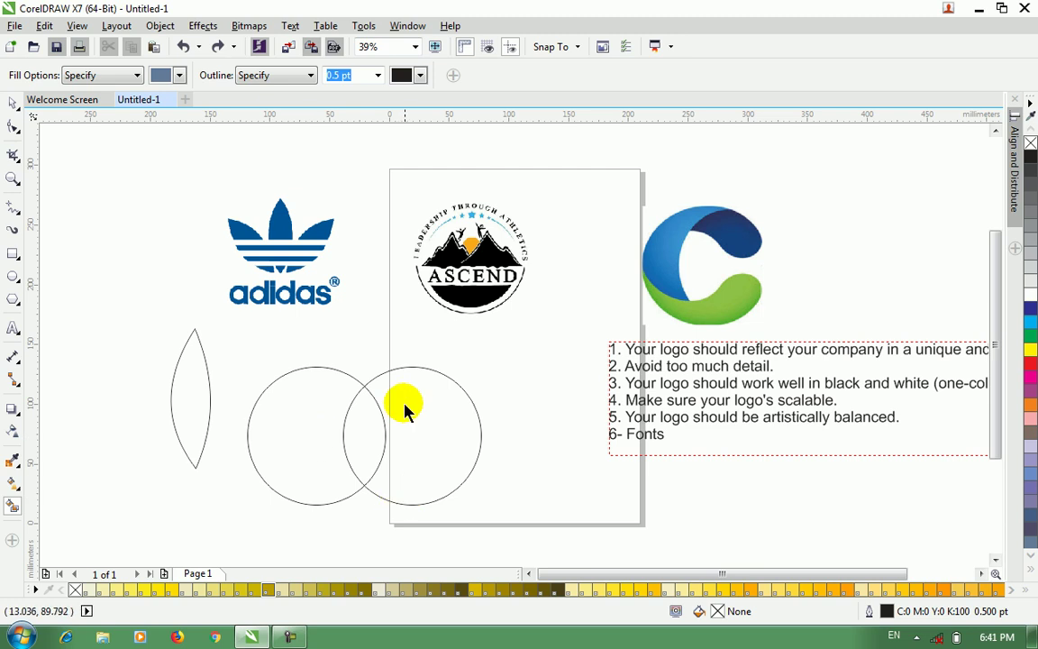
click(379, 435)
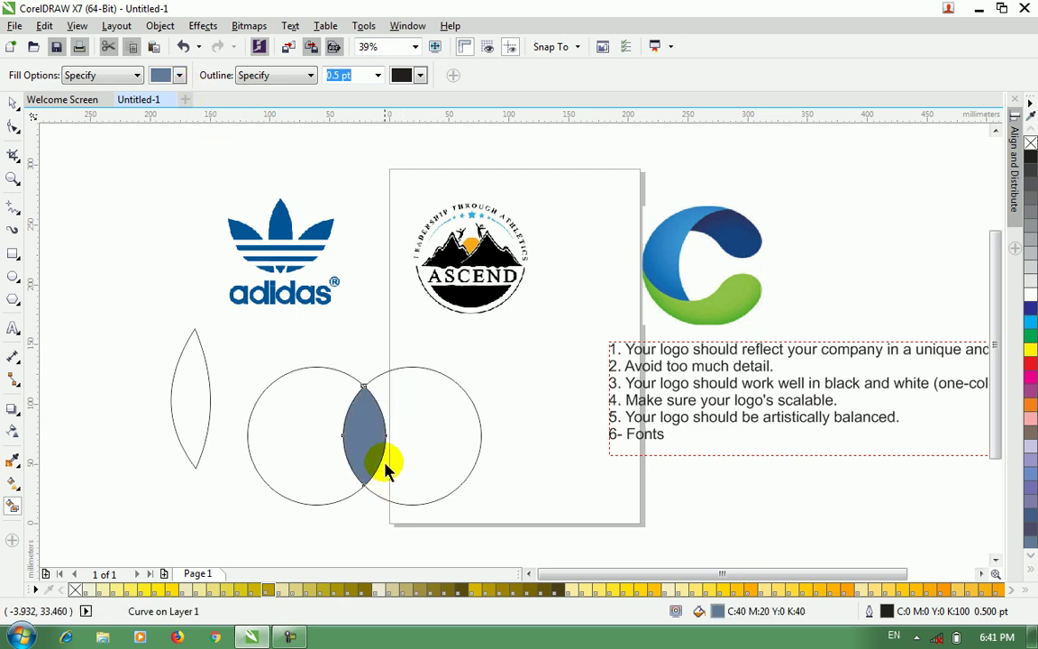
Step: Move the blue-grey leaf to the left of the adidas logo and delete both construction circles
click(13, 103)
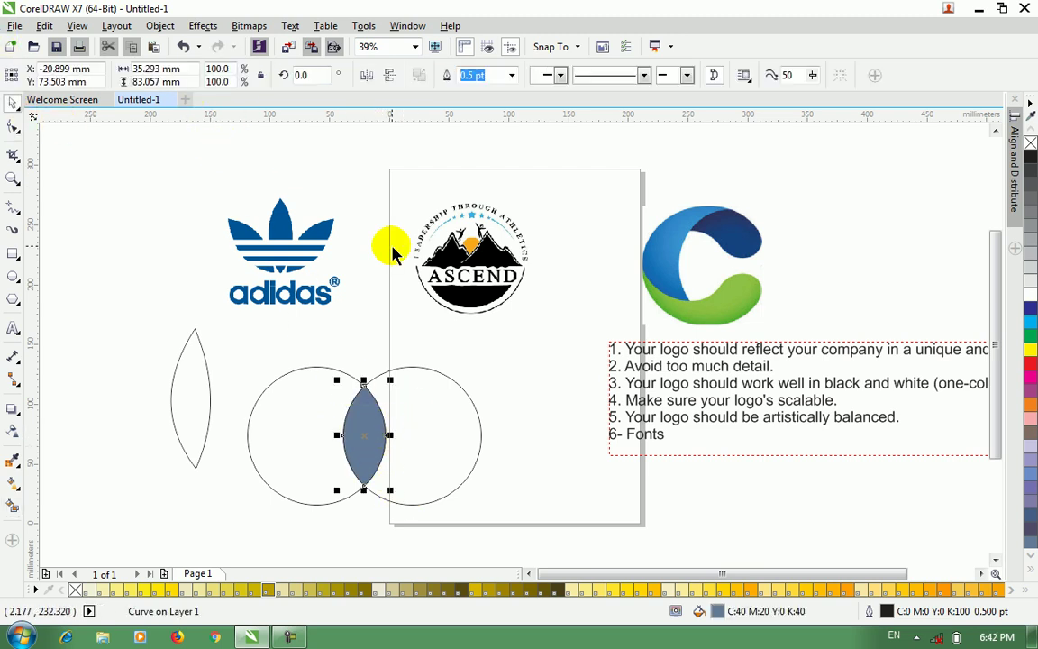
click(373, 532)
drag(347, 424, 161, 219)
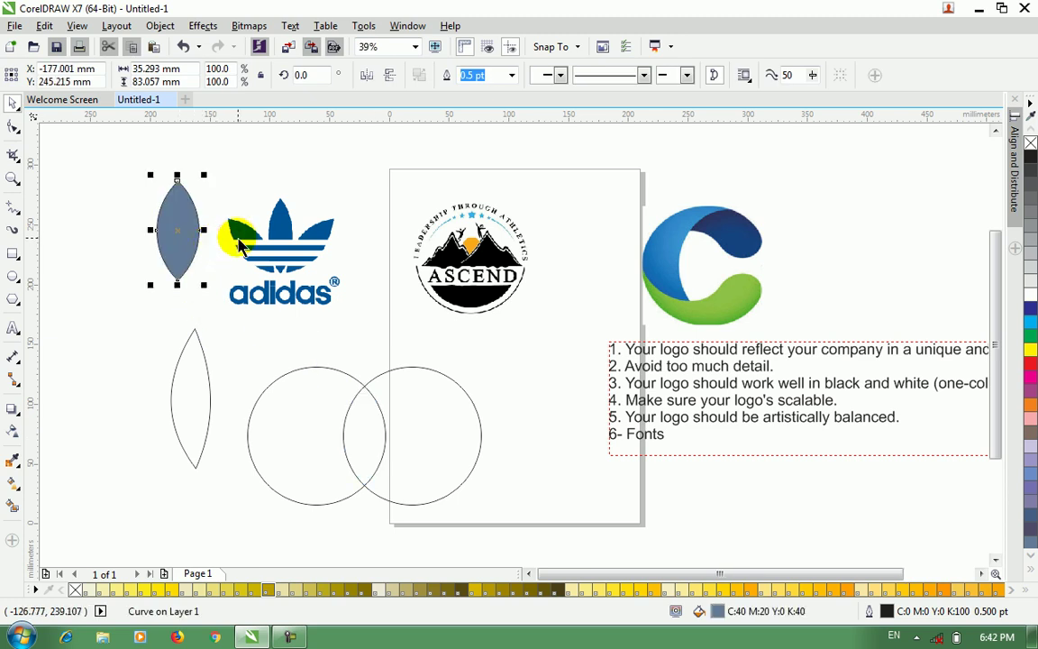
click(343, 424)
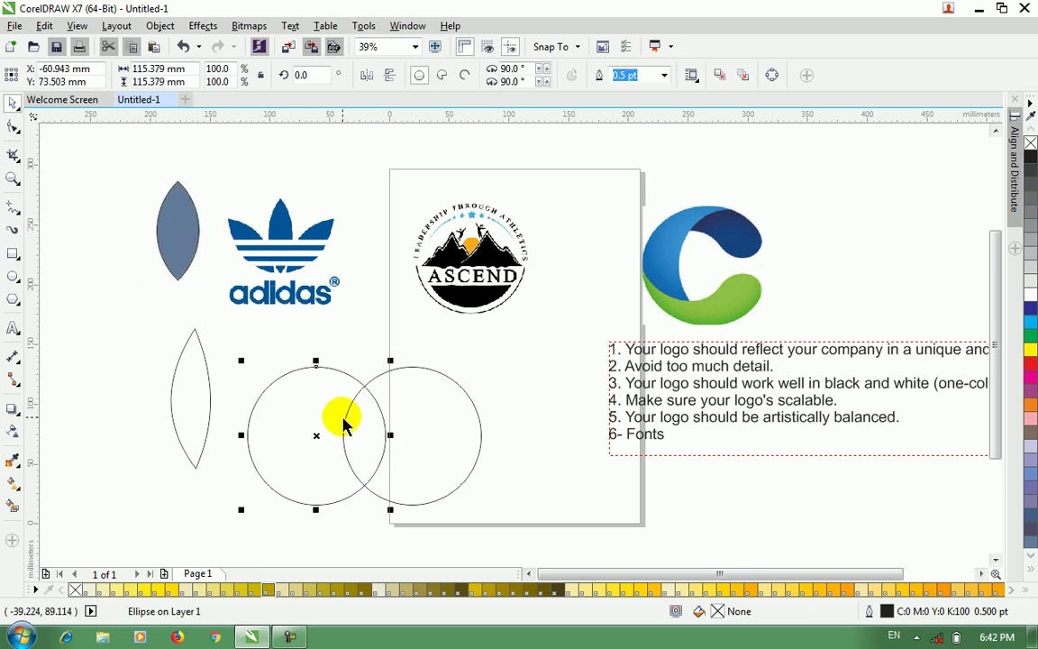
key(Delete)
click(401, 430)
key(Delete)
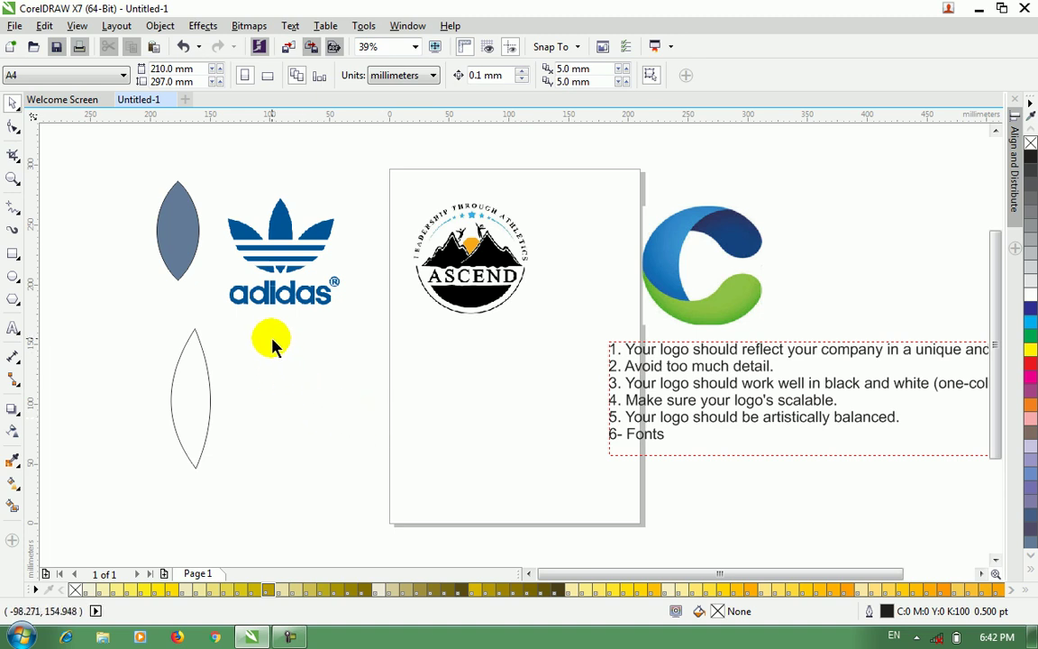
Step: Place the leaf below the adidas logo and lay out three copies side by side, with the left one rotated outward
drag(191, 216, 287, 359)
drag(320, 408, 369, 407)
click(370, 406)
drag(389, 358, 413, 414)
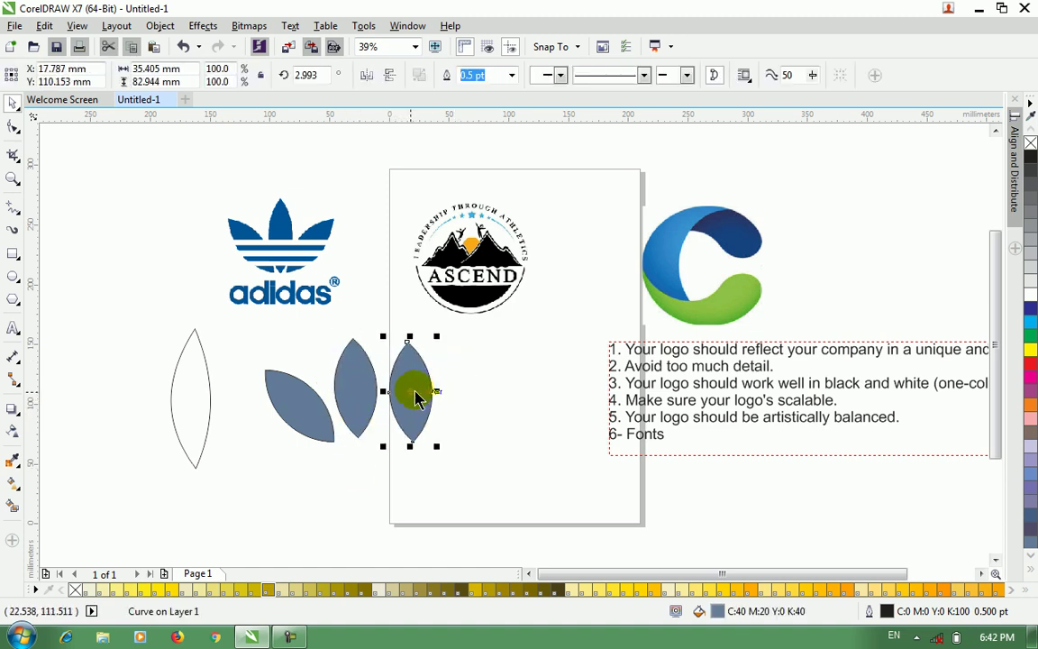
Step: Rotate the right leaf about 30° outward and arrange the three leaves as a fan
click(417, 392)
drag(439, 344, 413, 415)
click(475, 413)
click(313, 410)
click(347, 400)
click(400, 421)
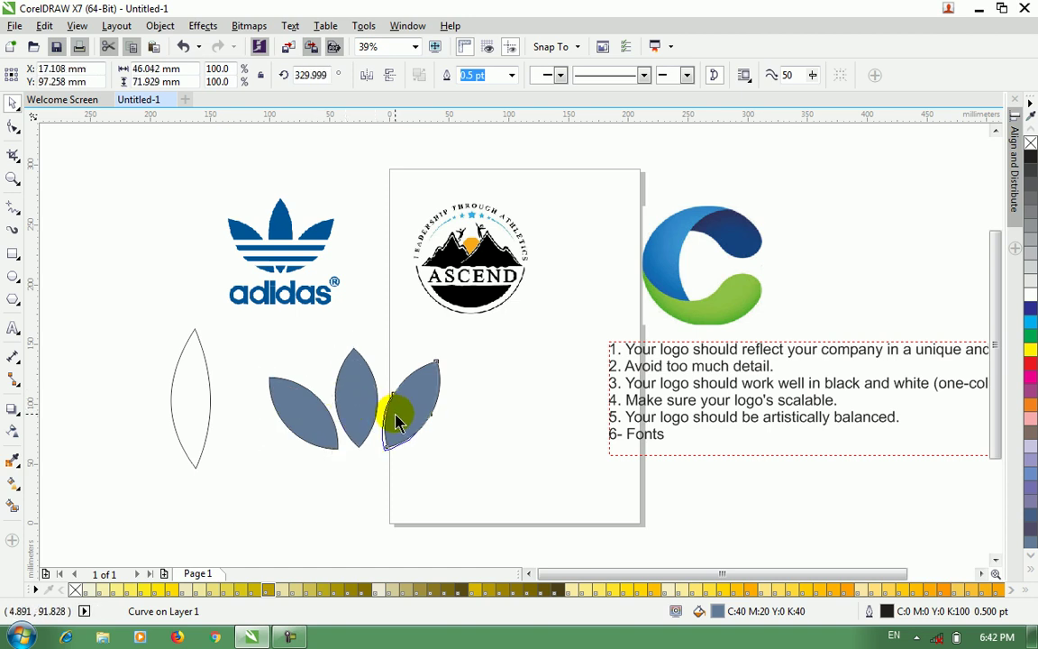
Step: Tilt the right leaf further outward to match the left one, and turn all three leaves slightly to level the fan
click(399, 415)
drag(439, 361, 451, 377)
click(413, 427)
click(326, 433)
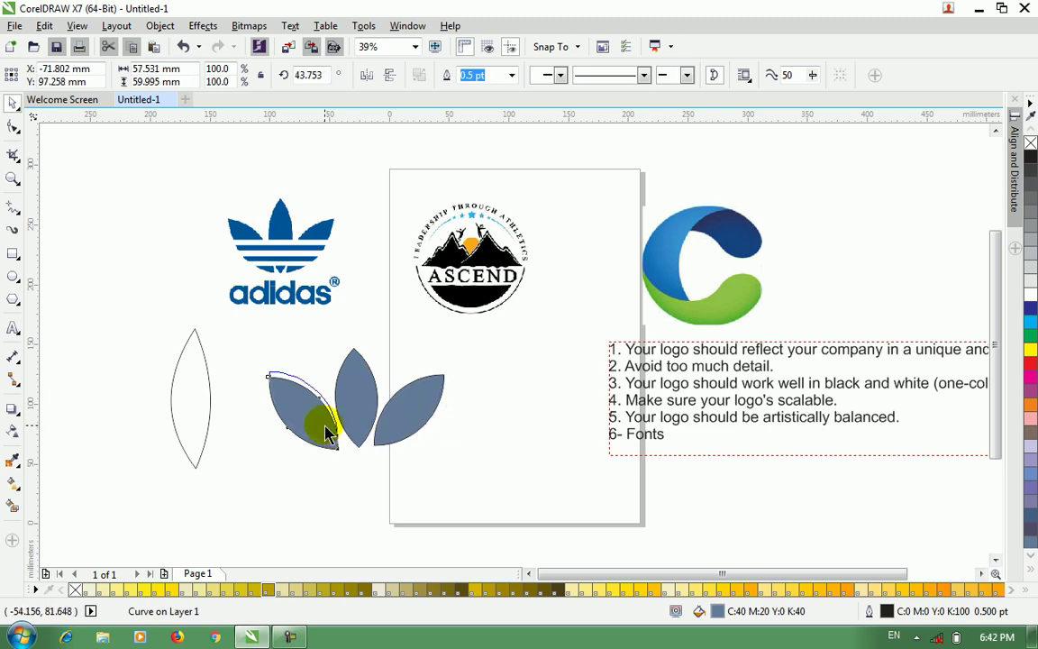
click(355, 482)
drag(494, 491, 221, 329)
click(370, 364)
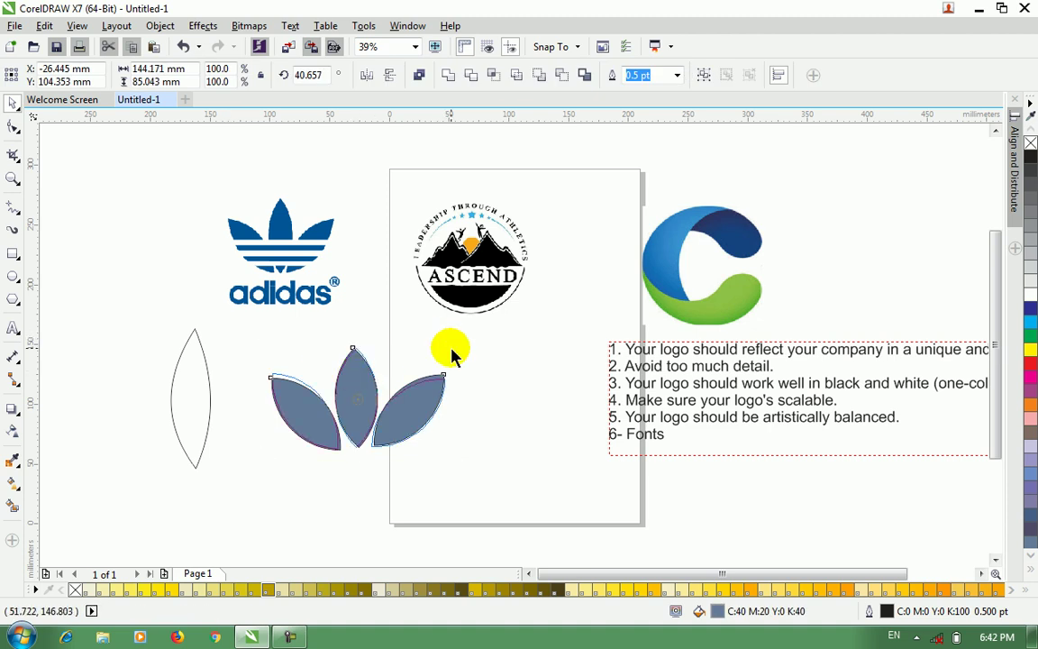
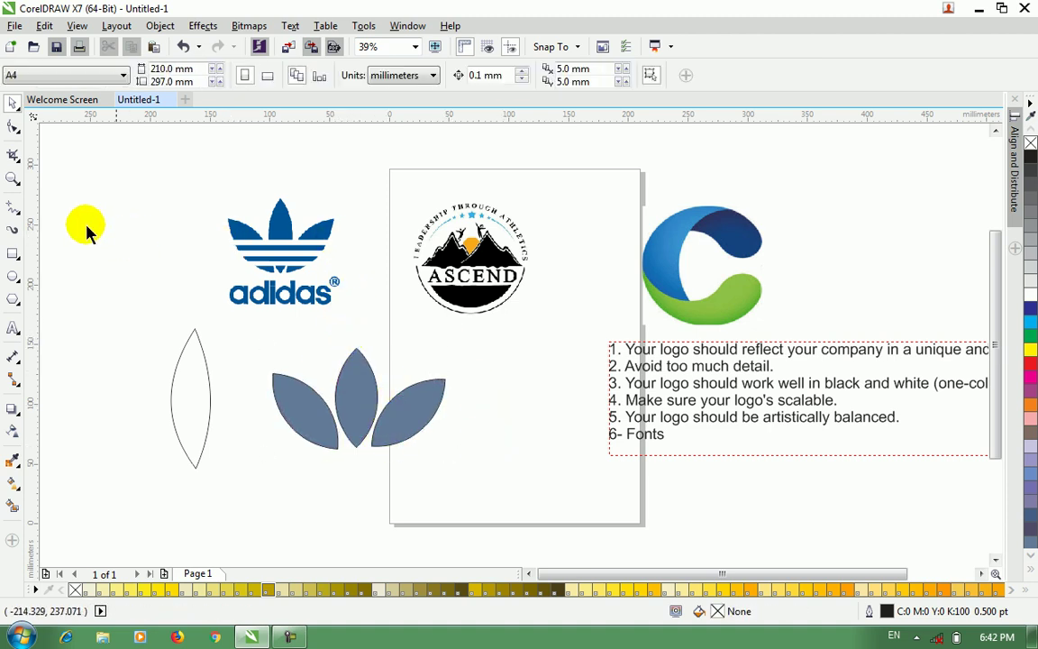
Step: Draw a bar about 160 by 6 mm across the lower part of the leaves, filled white without an outline
click(13, 254)
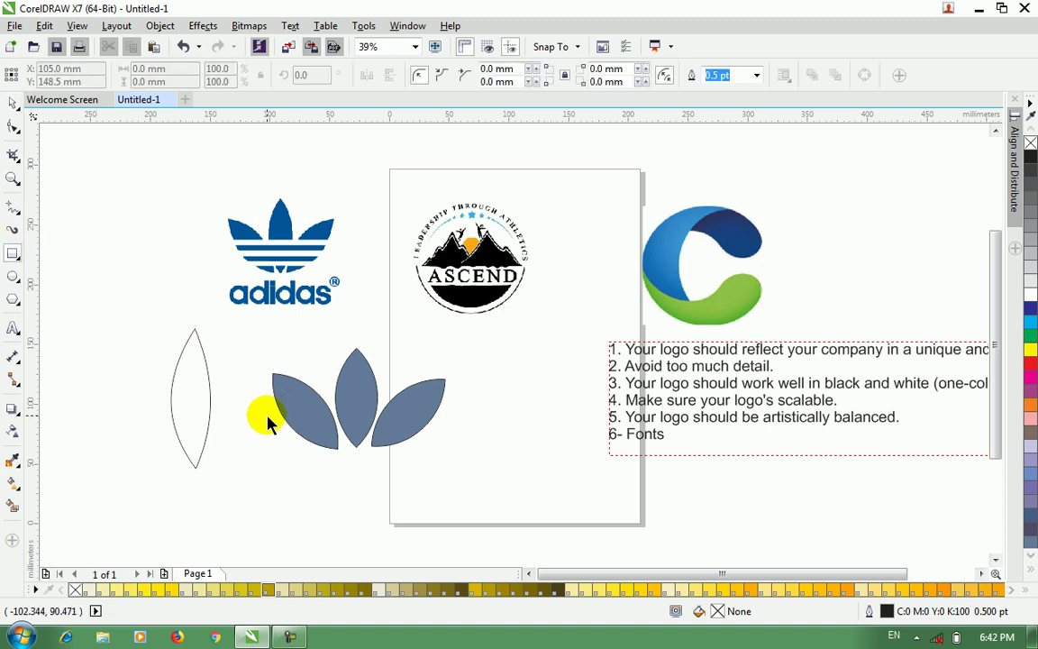
drag(269, 417, 460, 421)
click(13, 101)
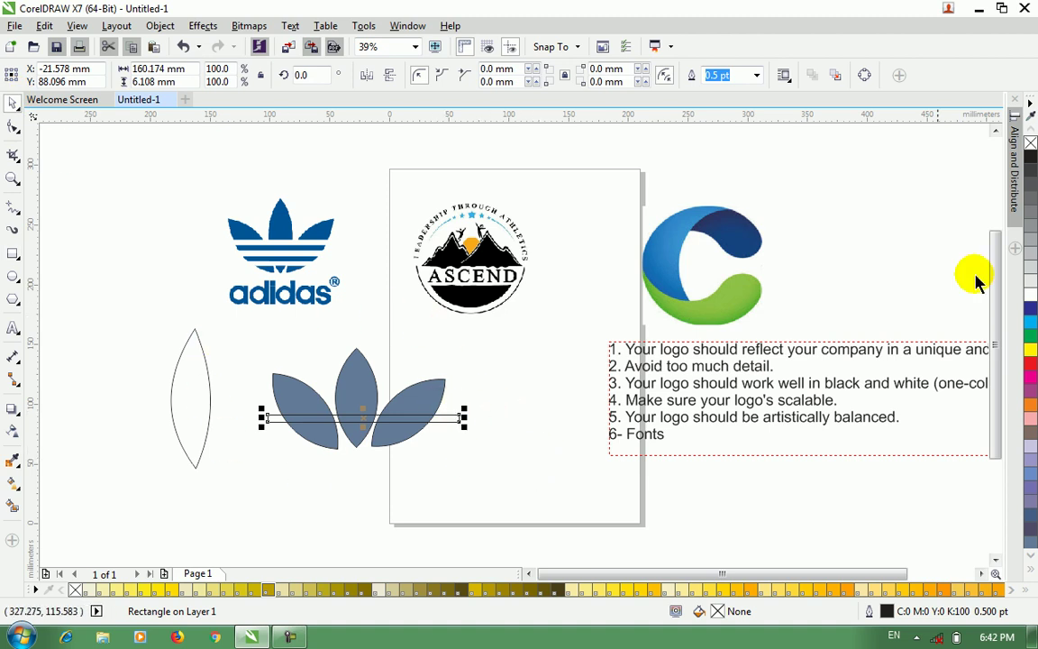
click(1030, 297)
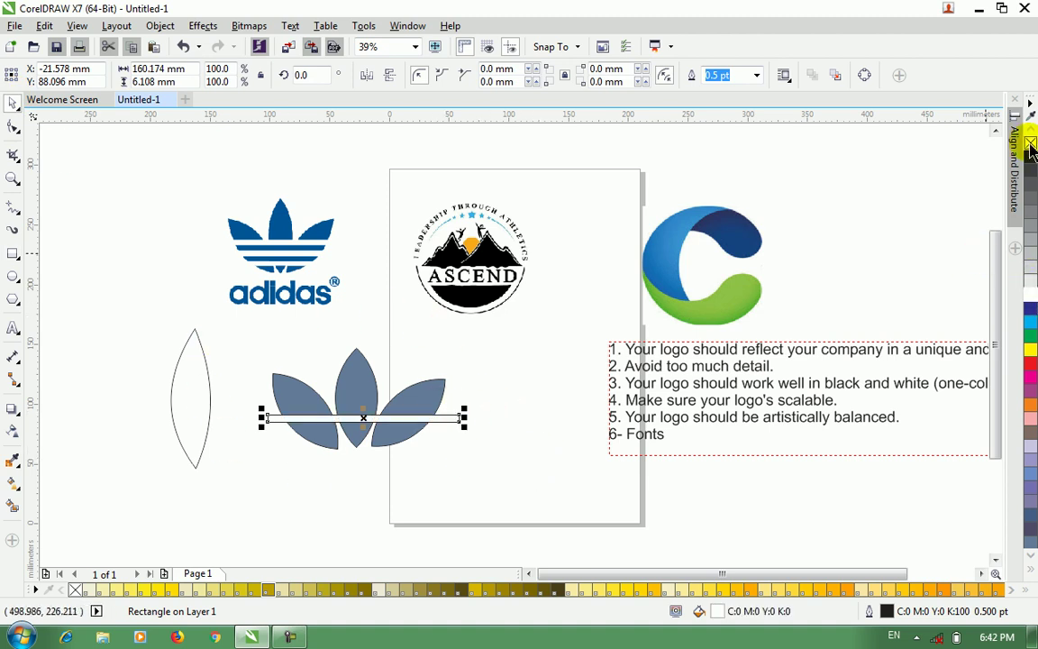
right_click(1029, 144)
click(505, 385)
Step: Remove the outlines from all three blue-grey leaves
click(367, 392)
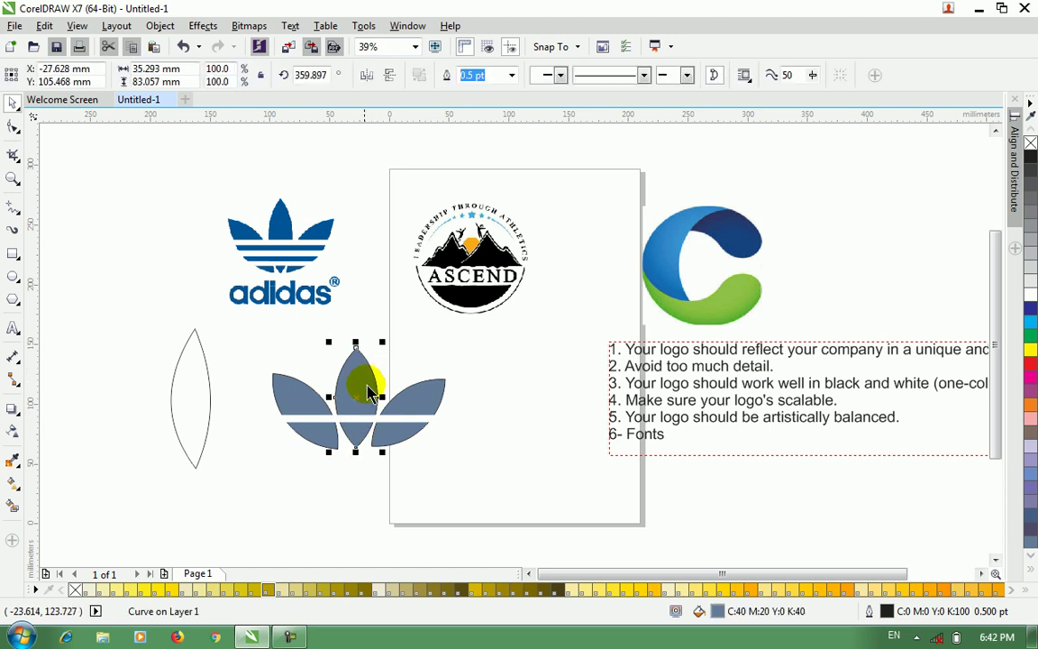
shift+click(428, 401)
shift+click(312, 394)
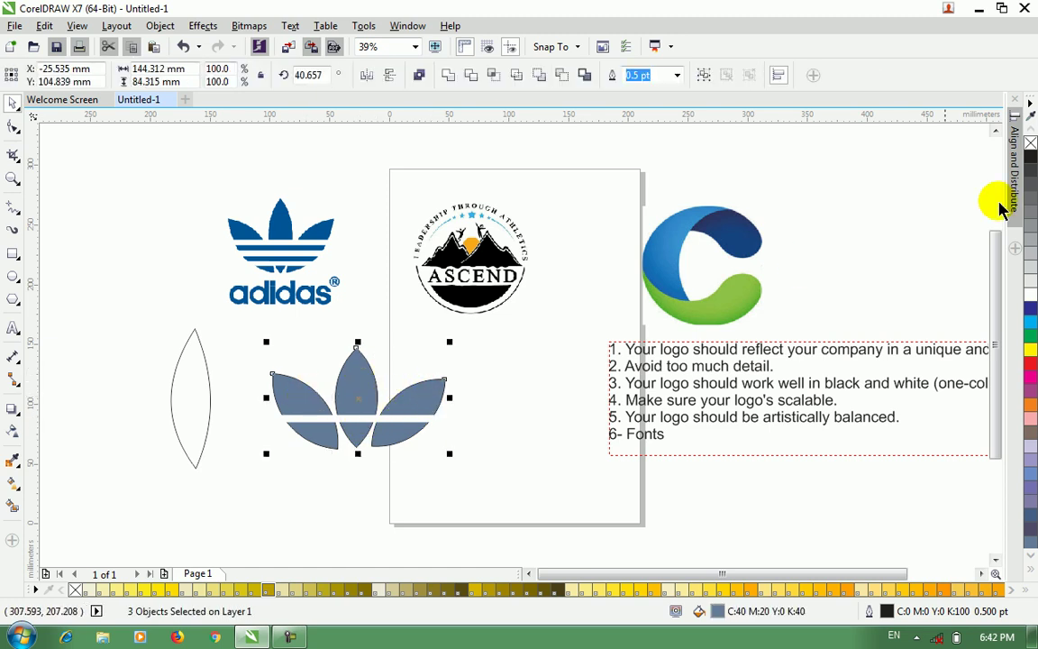
click(449, 314)
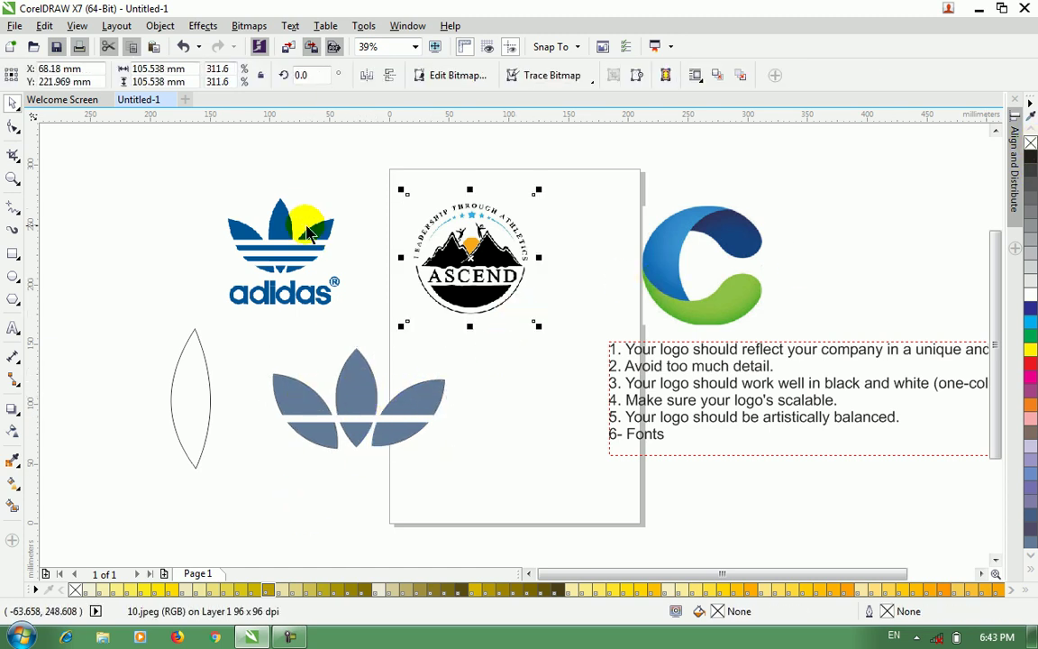
Step: Duplicate the white bar as a second parallel stripe and shift both stripes slightly lower on the leaves
click(348, 407)
mouse_move(348, 407)
mouse_down()
mouse_move(358, 431)
mouse_move(359, 418)
mouse_up()
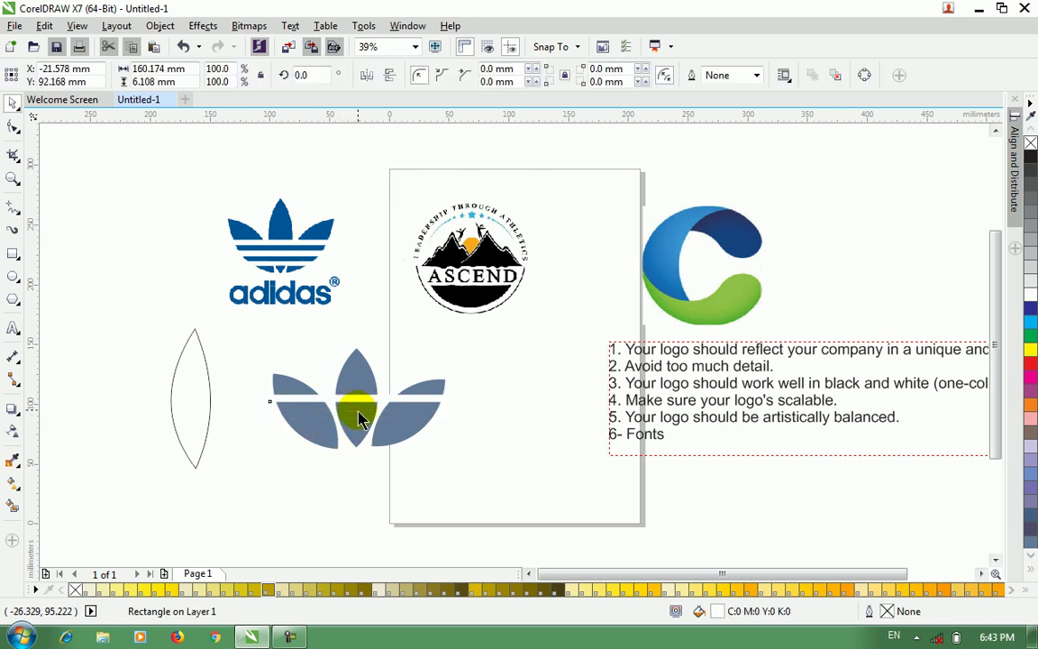
key(Escape)
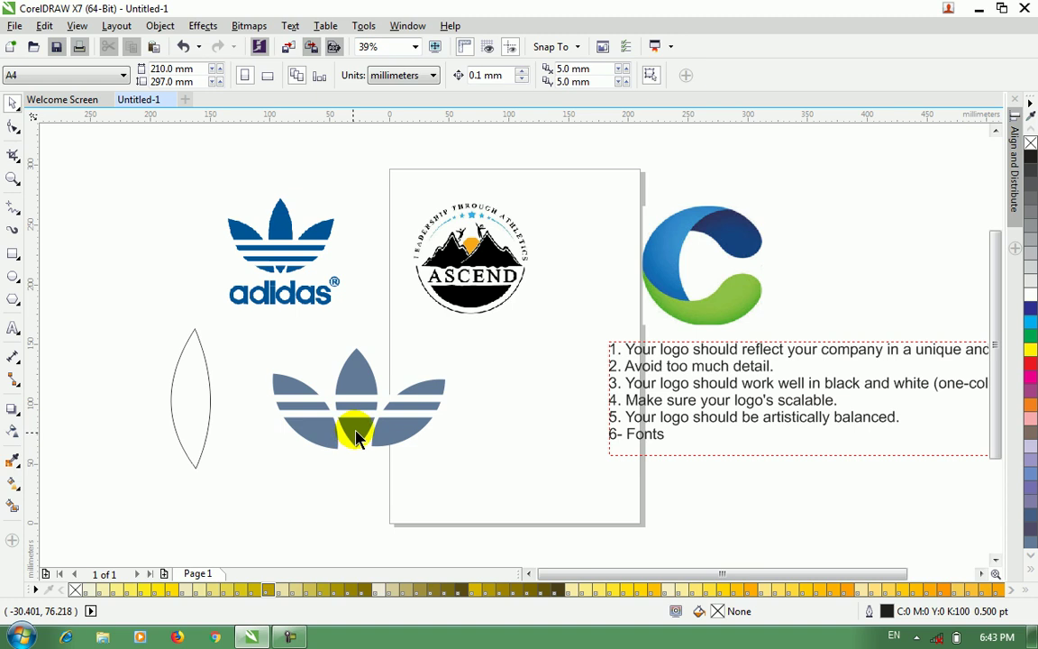
click(357, 407)
shift+click(375, 410)
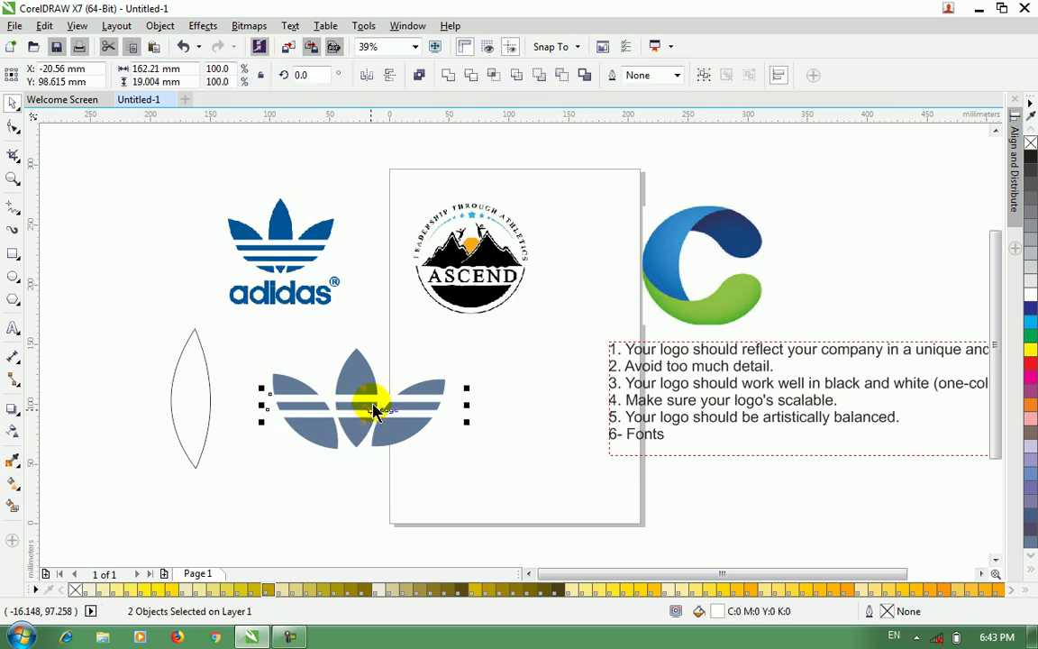
click(369, 480)
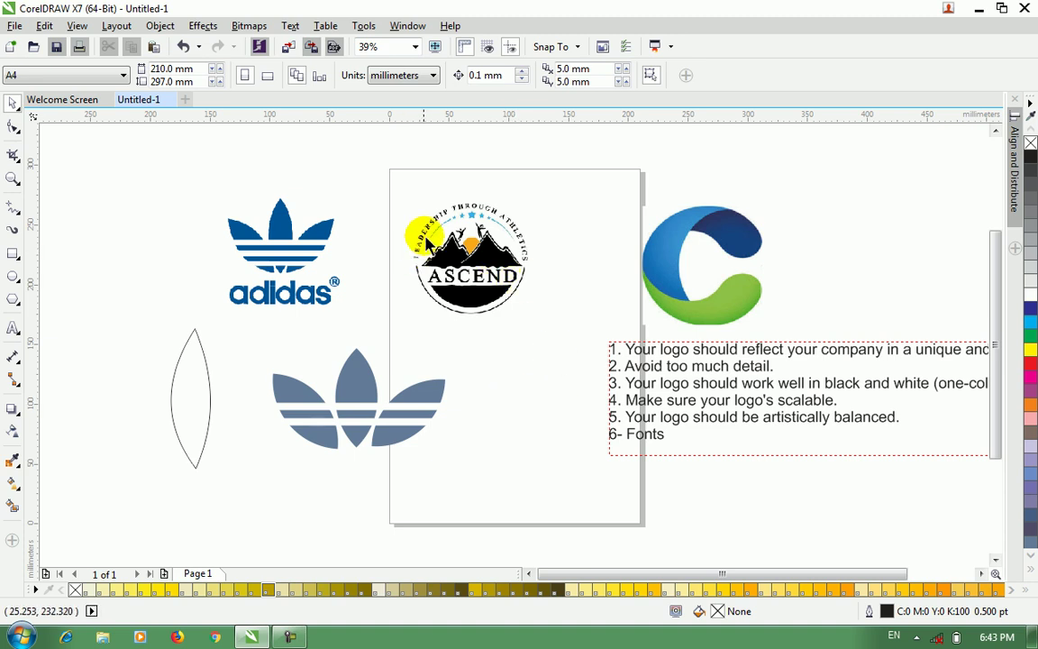
Step: Move the complete striped trefoil to the left of the adidas logo
drag(482, 463, 265, 341)
drag(338, 374, 99, 181)
click(427, 413)
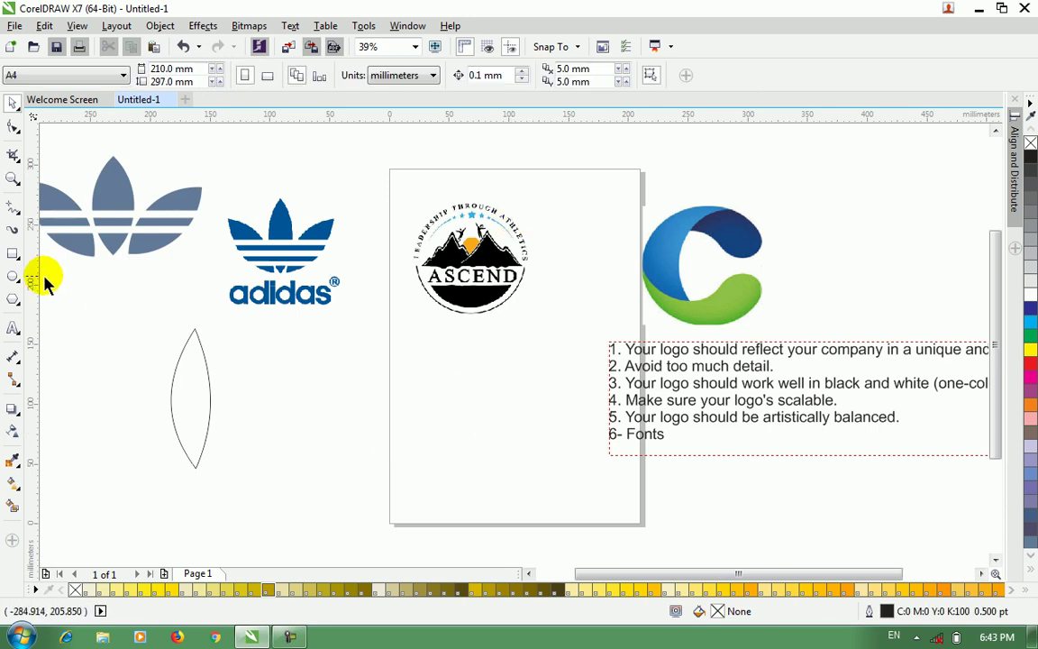
Step: Draw a circle about 121 mm in diameter below the ASCEND logo and fit the text "Barya Educational Center" along its top
click(11, 278)
drag(412, 361, 563, 511)
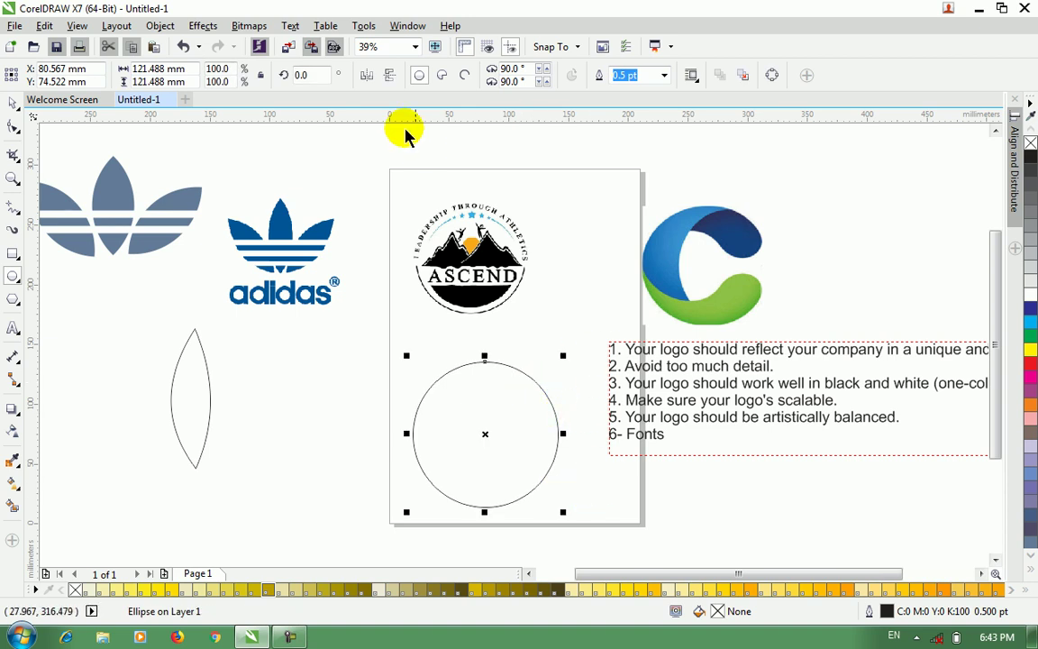
click(293, 27)
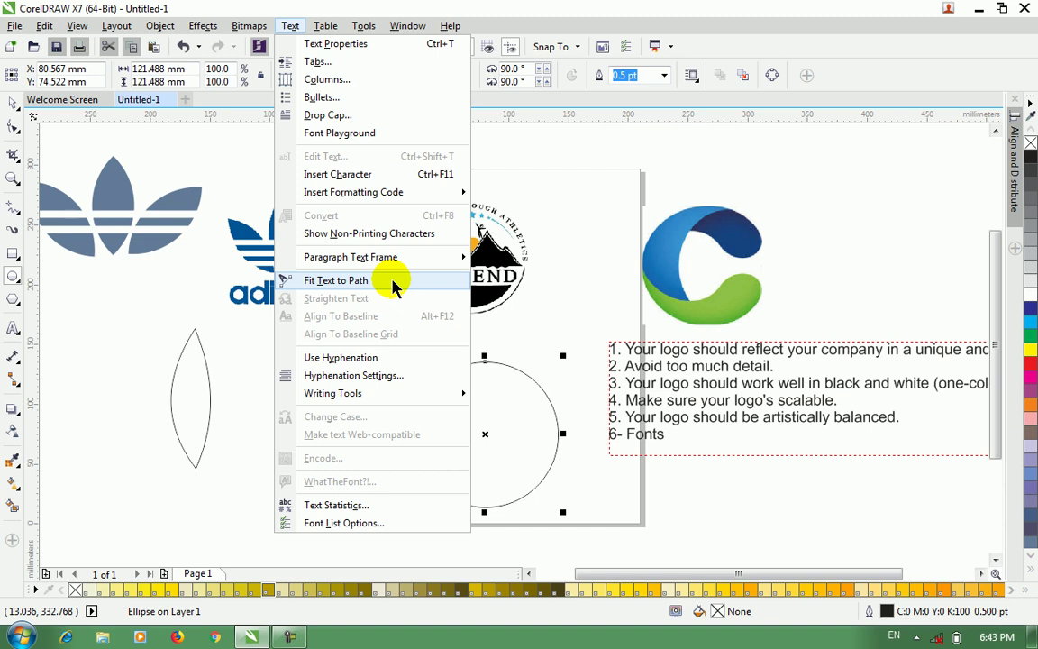
click(393, 284)
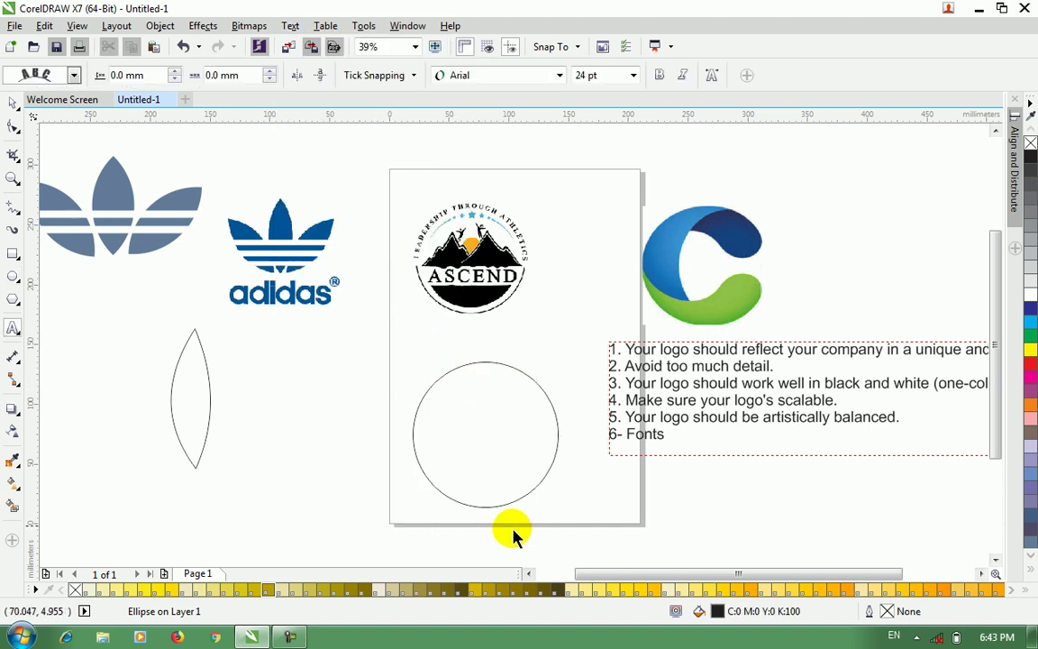
click(487, 362)
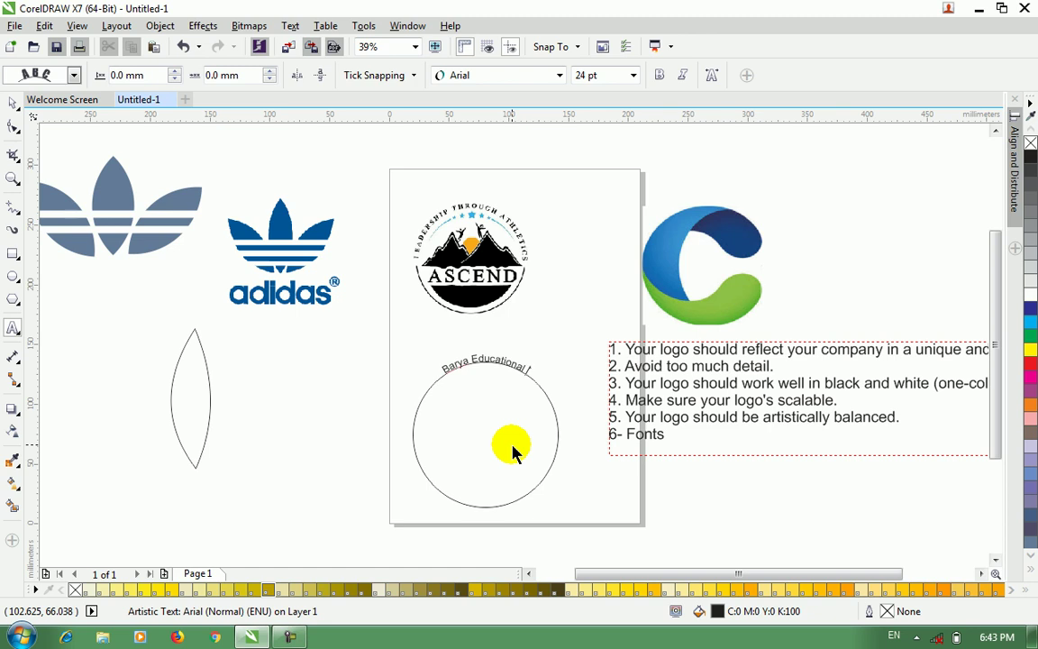
click(12, 102)
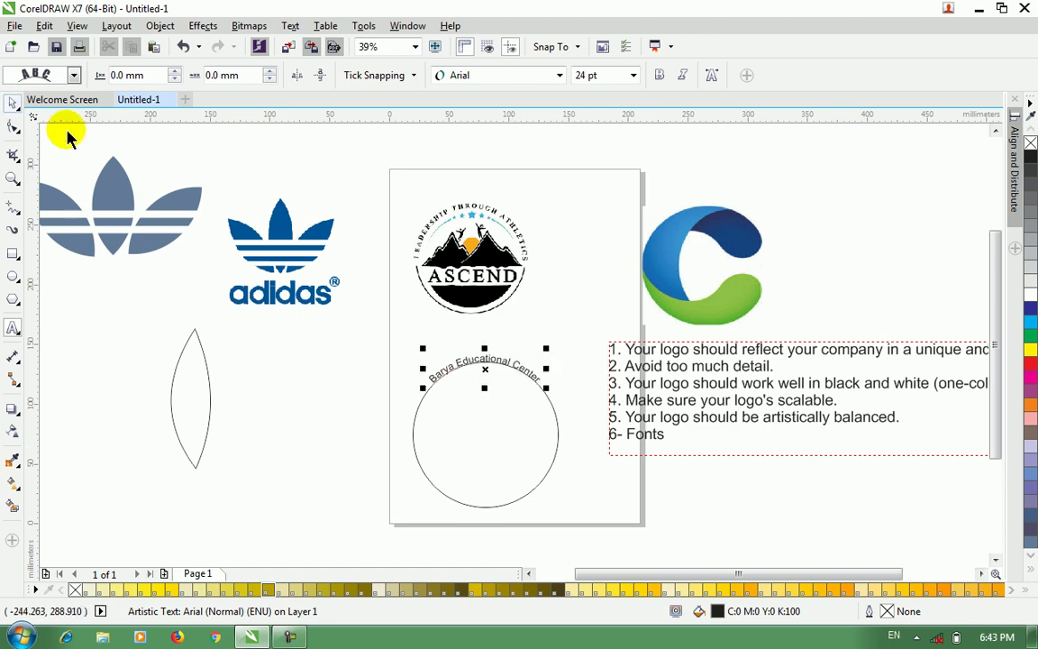
Step: Enlarge the curved text to about 44 pt bold and set its distance from the path to 3.0 mm
drag(545, 348, 630, 305)
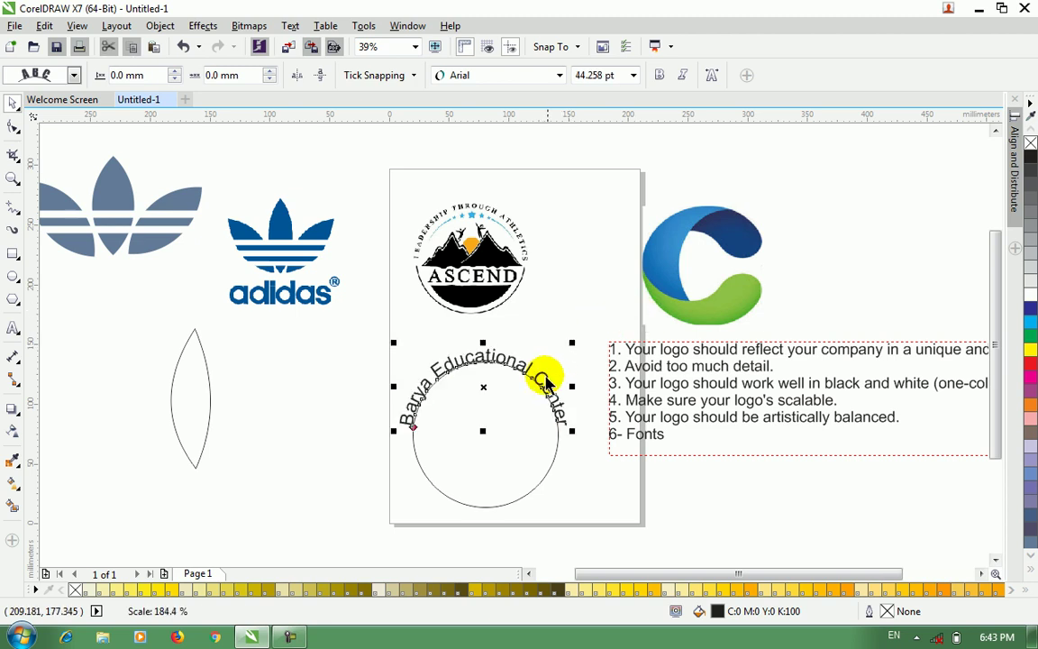
click(659, 75)
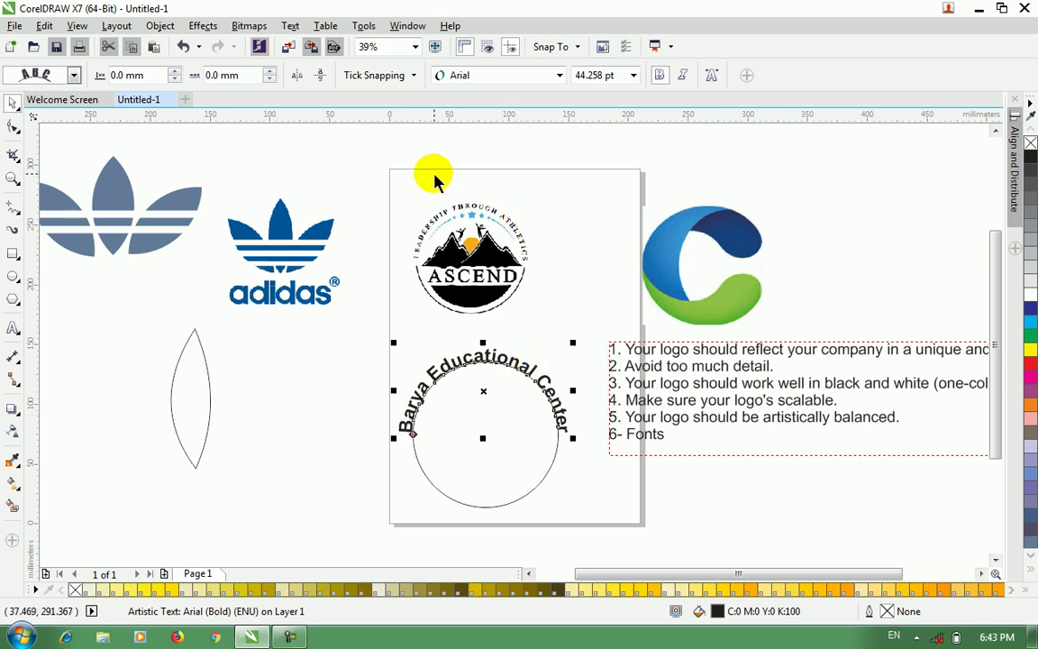
click(176, 72)
click(175, 72)
click(175, 72)
click(175, 72)
click(175, 72)
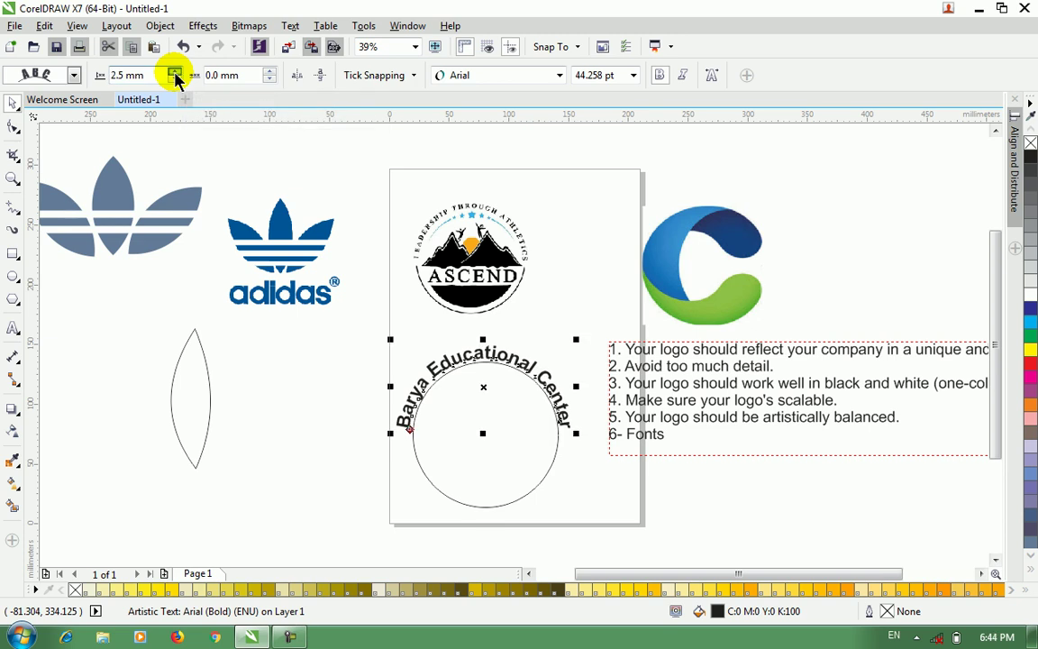
click(176, 72)
Step: Try an offset of the text along the circle and reset it to 0.0 mm
click(269, 72)
click(269, 72)
click(268, 79)
click(268, 80)
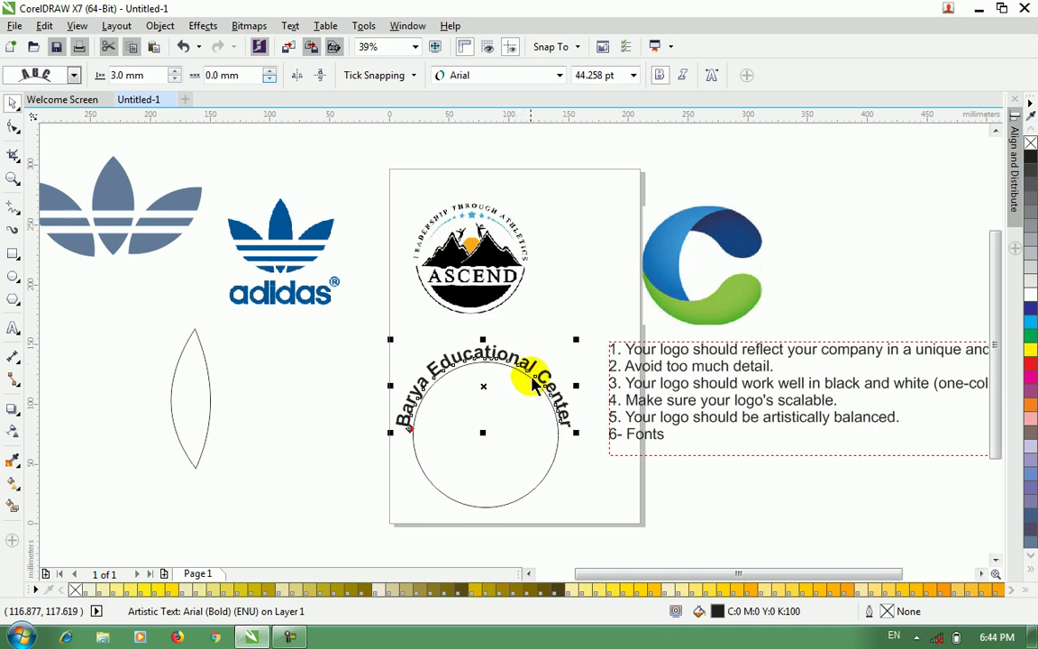
click(585, 487)
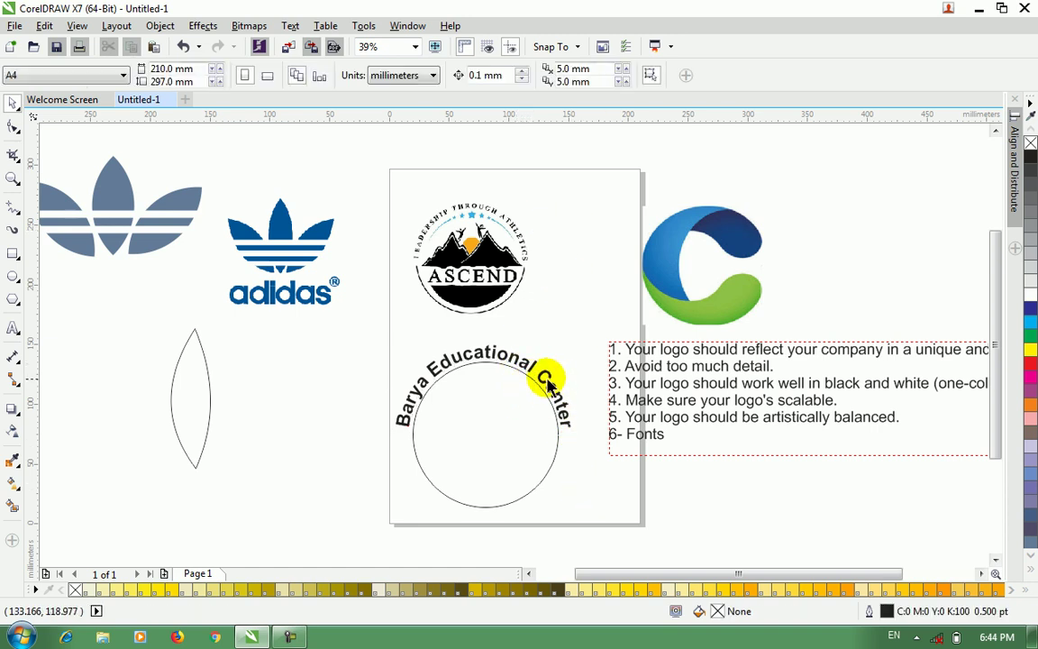
Step: Break the curved text apart from its circle and undo a trial move of the circle
click(481, 375)
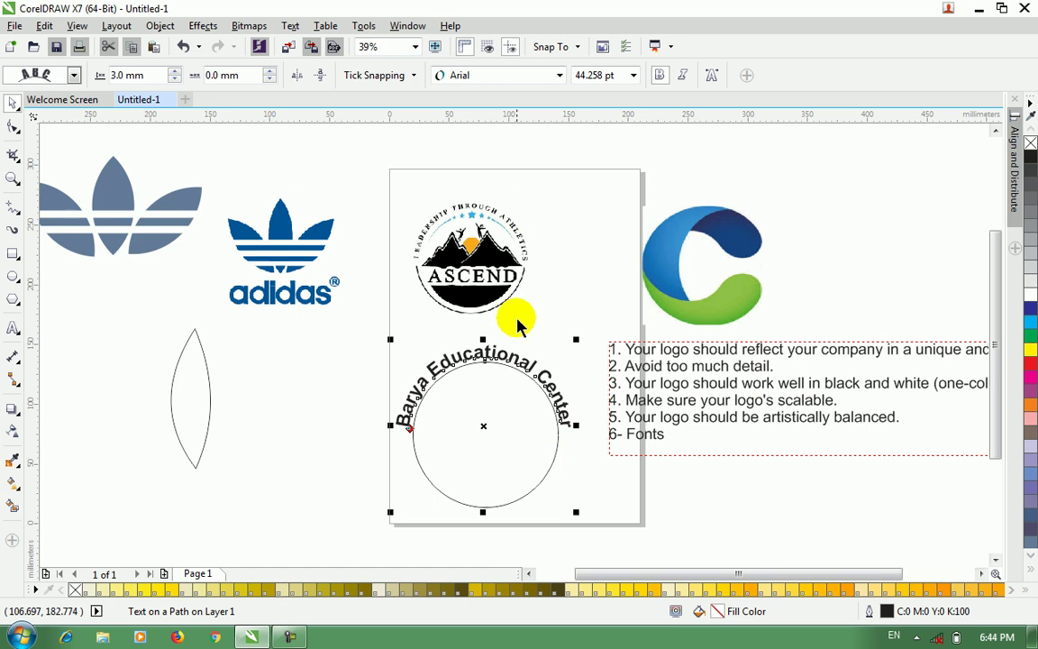
click(164, 28)
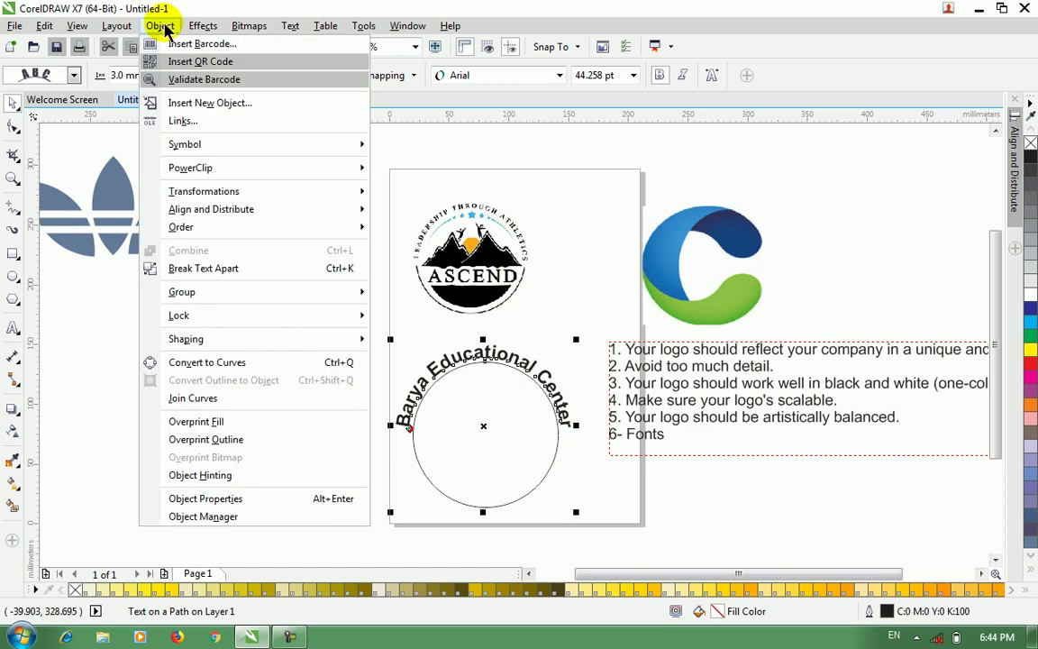
click(278, 271)
drag(512, 482, 535, 515)
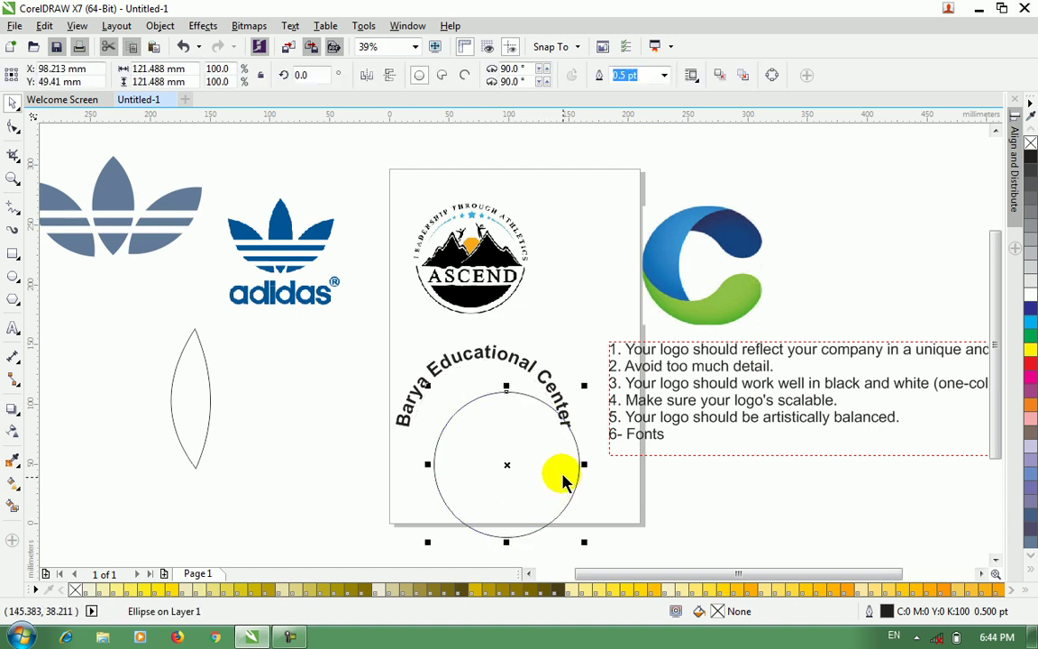
key(ctrl+z)
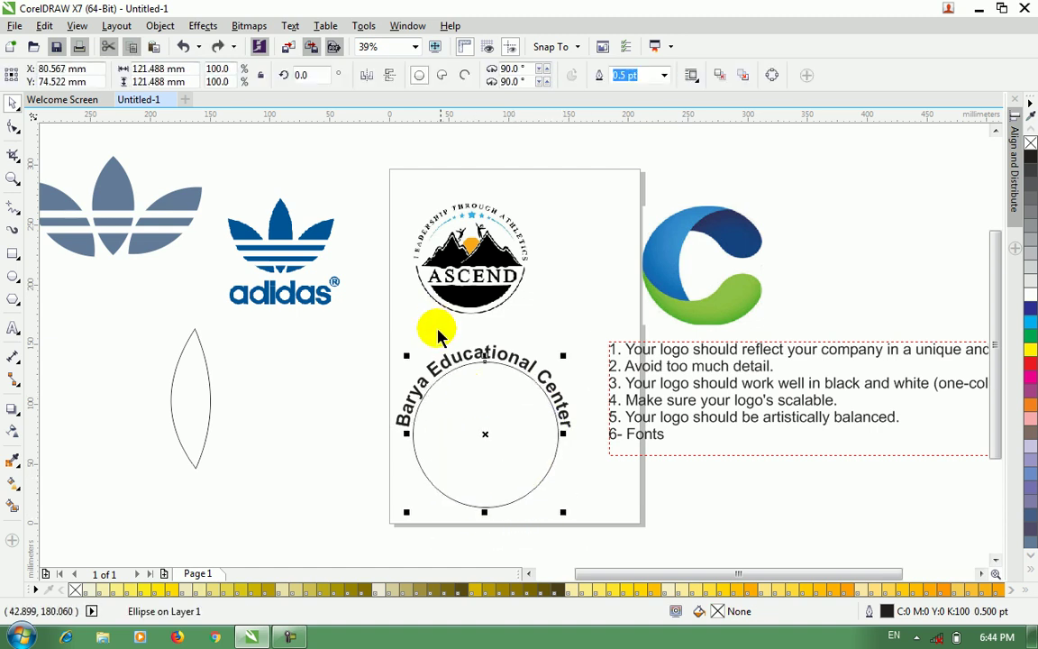
Step: Enlarge the circle to about 134 mm in diameter and reposition it beneath the curved text
drag(563, 514, 573, 529)
drag(524, 494, 518, 483)
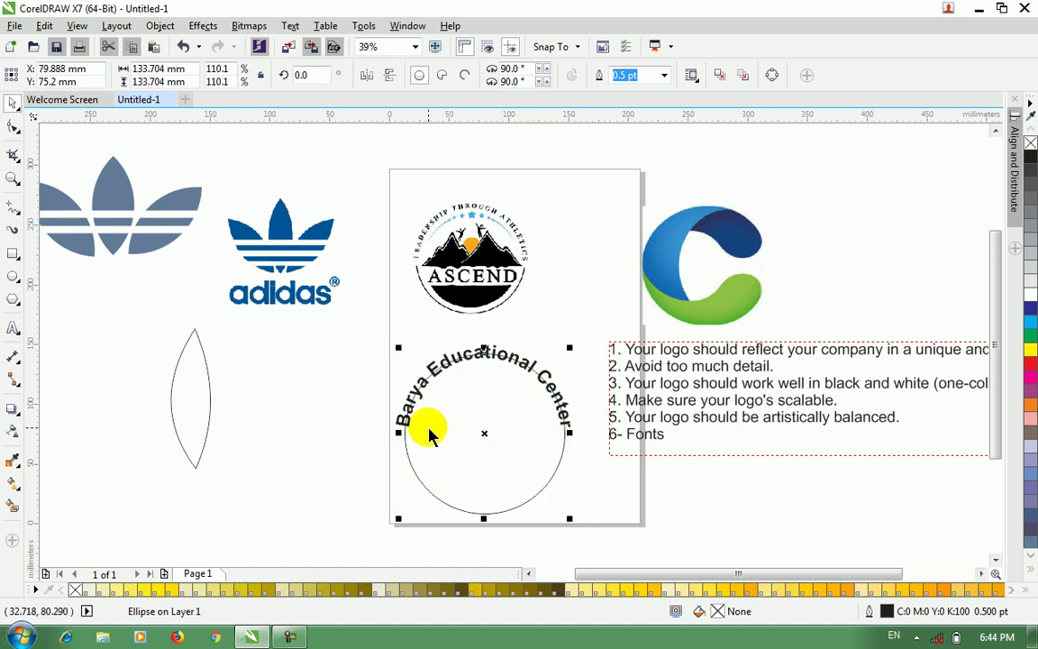
Step: Convert the circle beneath the curved text to curves and break it open at its left node
key(ctrl+q)
click(12, 127)
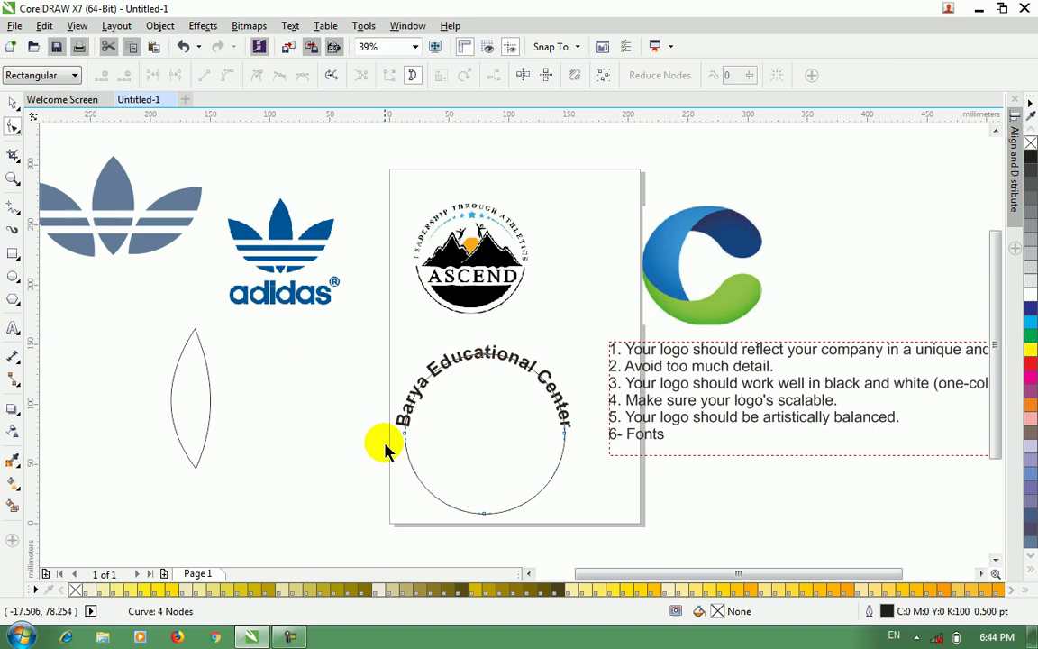
click(405, 434)
click(178, 75)
drag(401, 441, 436, 424)
key(ctrl+z)
Step: Delete the upper half of the opened circle, keeping only the lower semicircular arc
key(Delete)
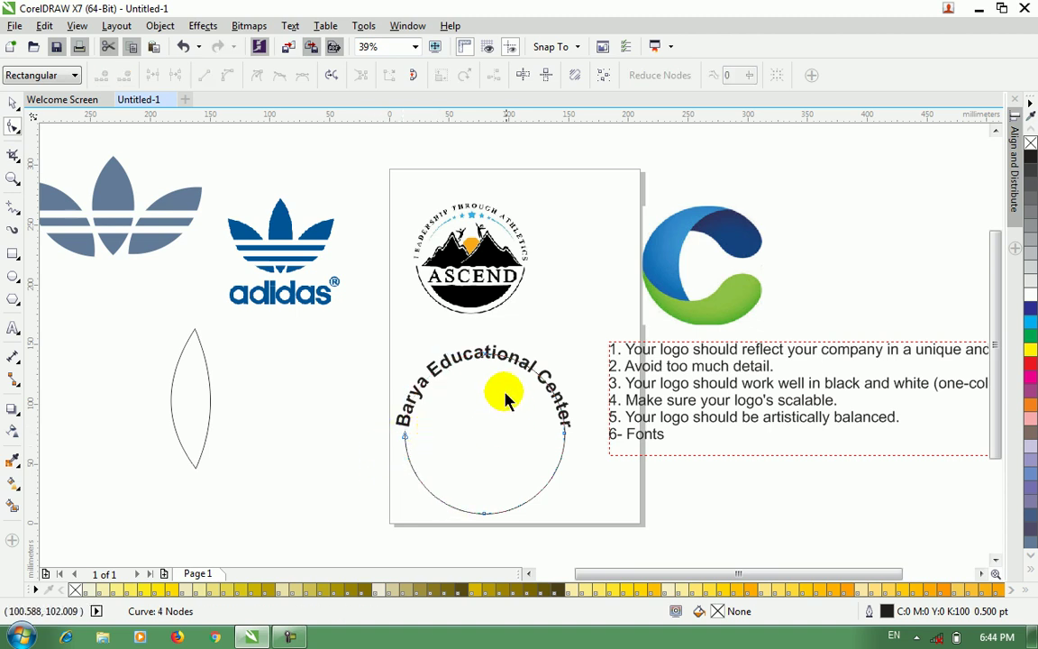
drag(541, 410, 602, 482)
key(Delete)
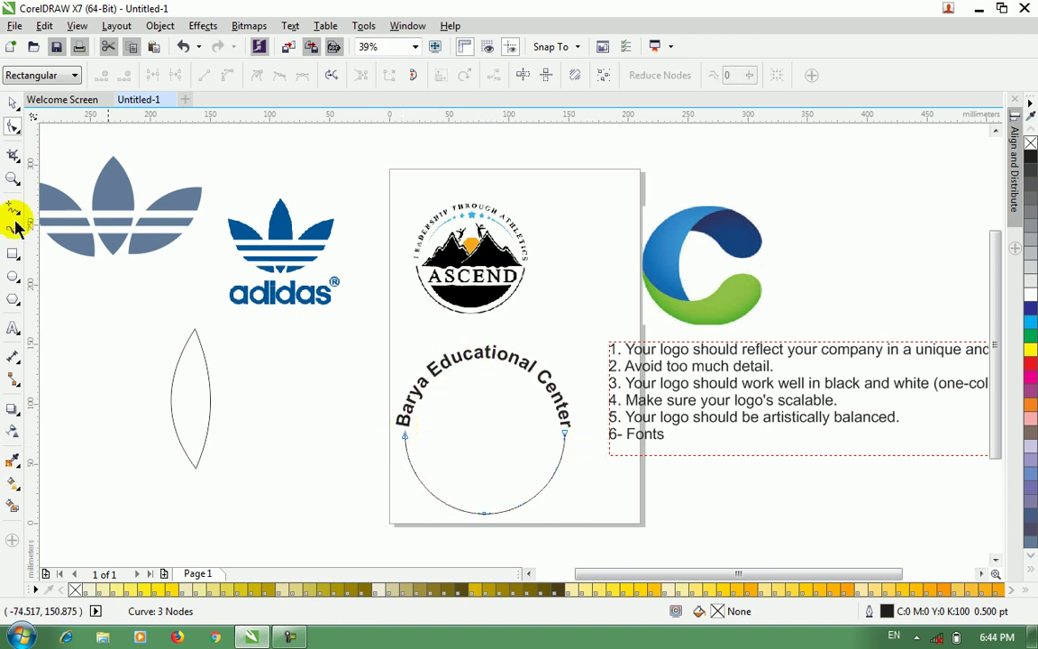
click(11, 106)
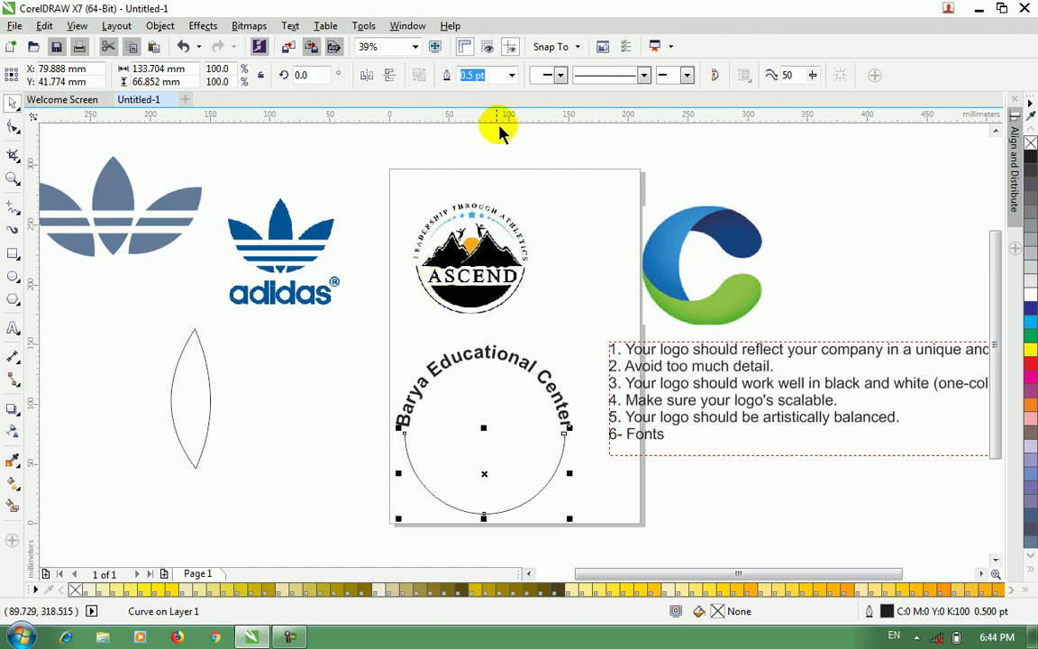
Step: Set the lower arc's outline width to 12.0 pt
click(512, 75)
click(519, 205)
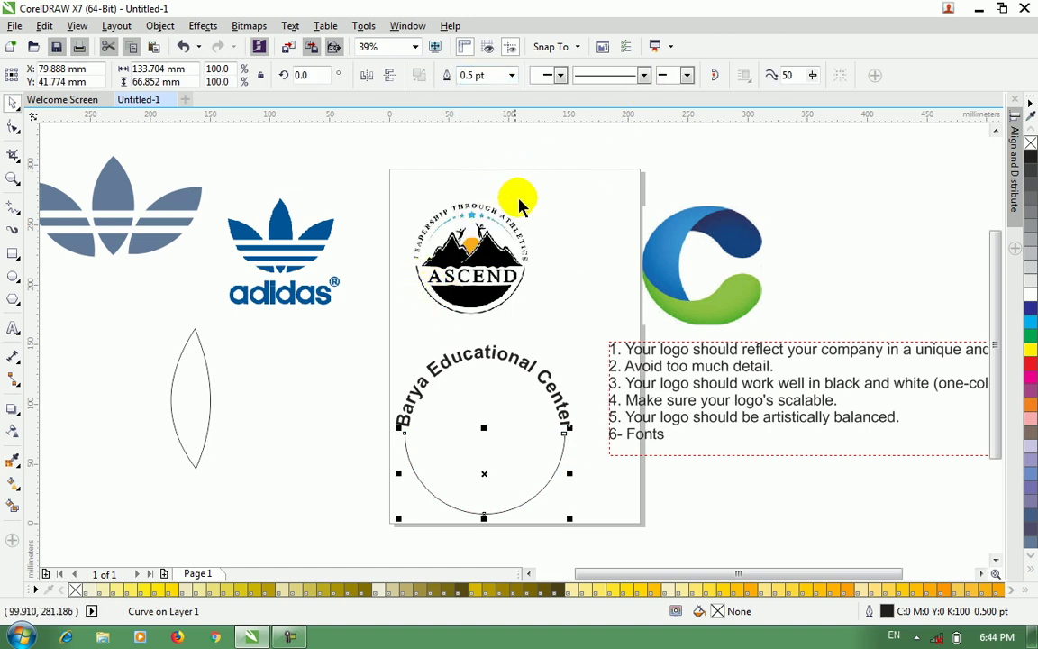
click(511, 75)
click(498, 224)
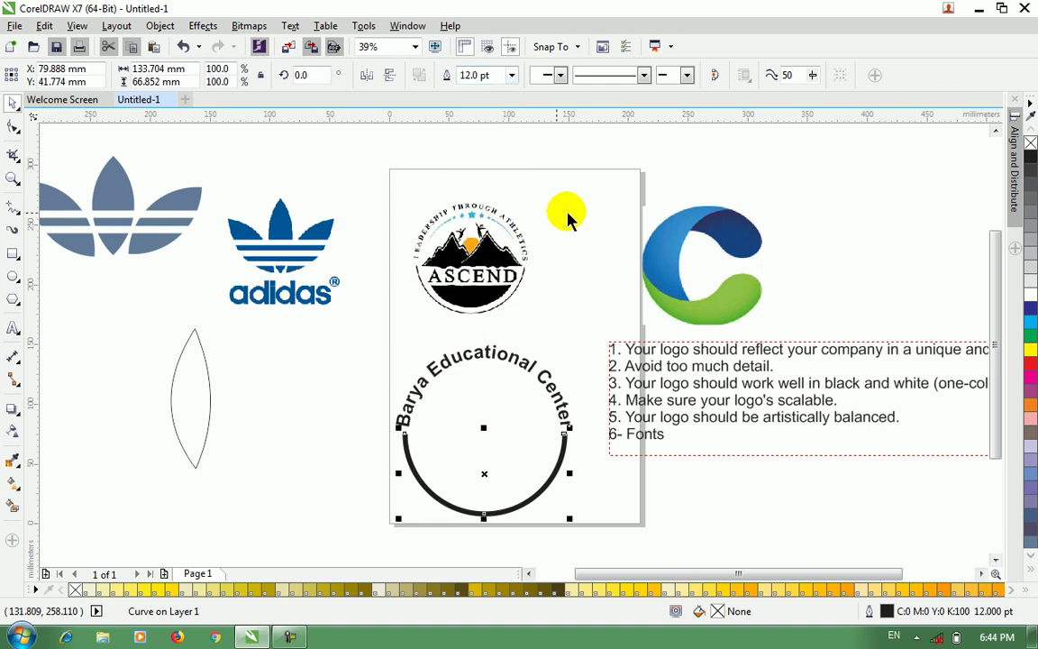
click(575, 219)
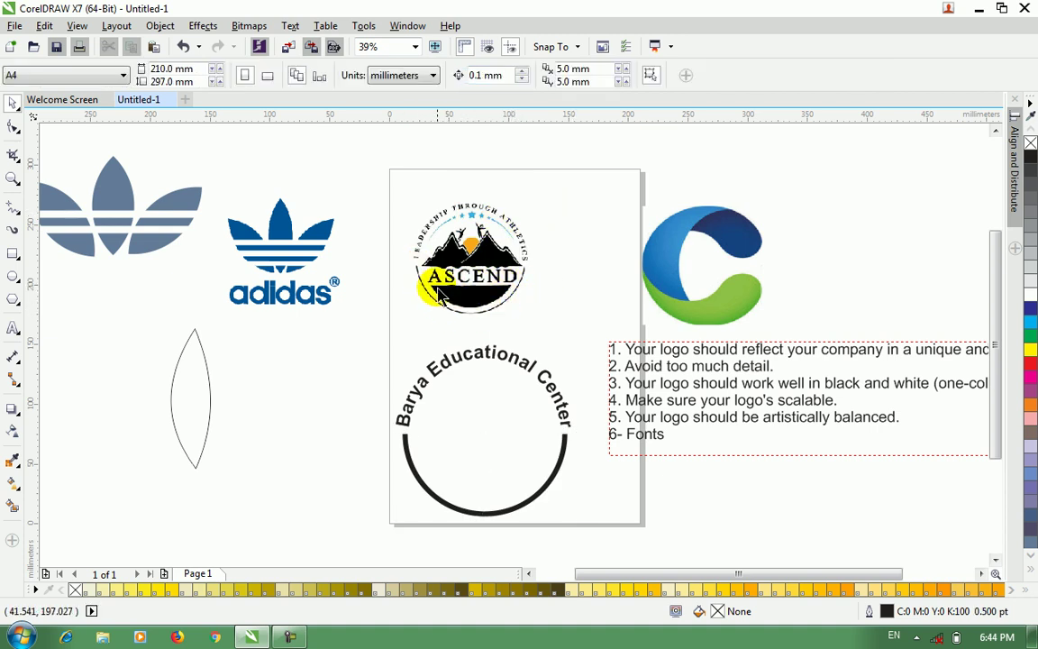
Step: Draw a circle about 79 mm in diameter left of the page and a rectangle about 110 by 45 mm overlapping its lower part
click(13, 276)
drag(233, 451, 329, 546)
click(12, 253)
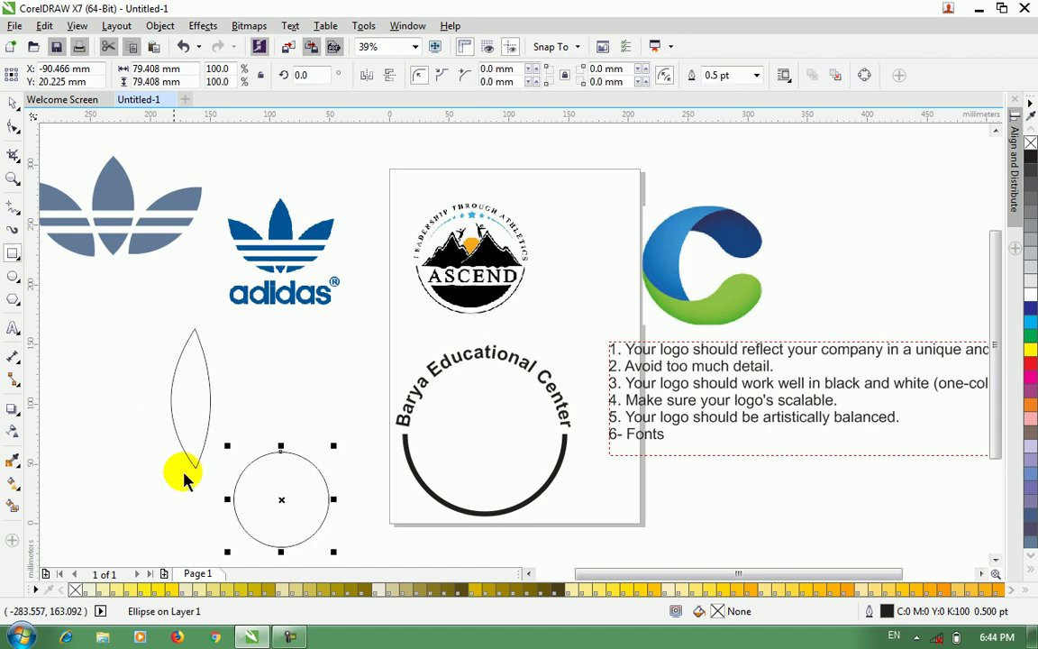
drag(212, 521, 343, 517)
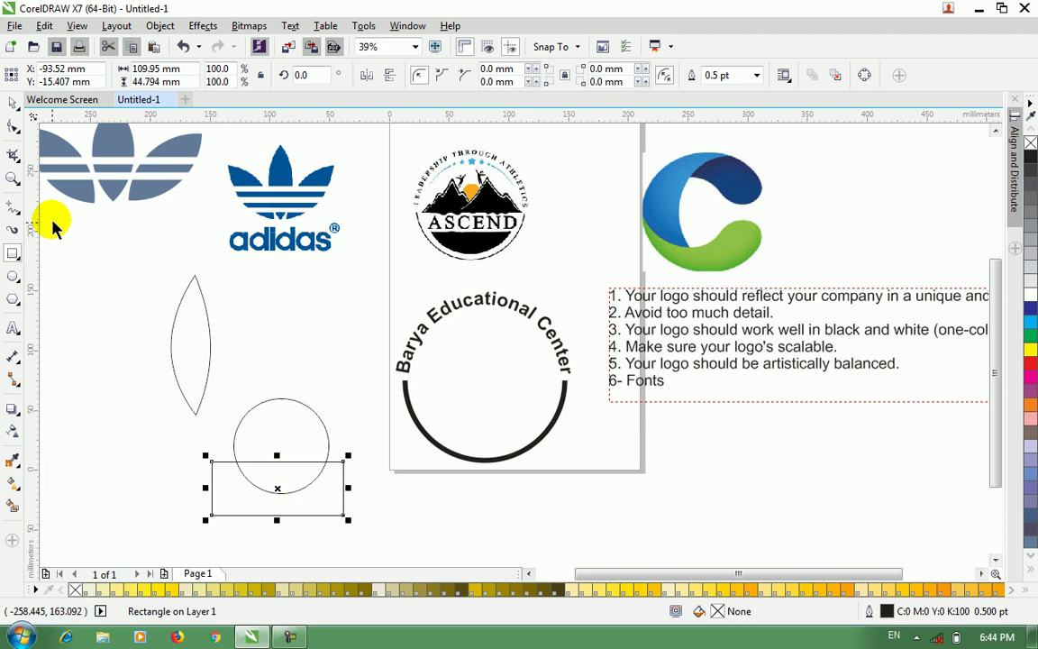
click(10, 101)
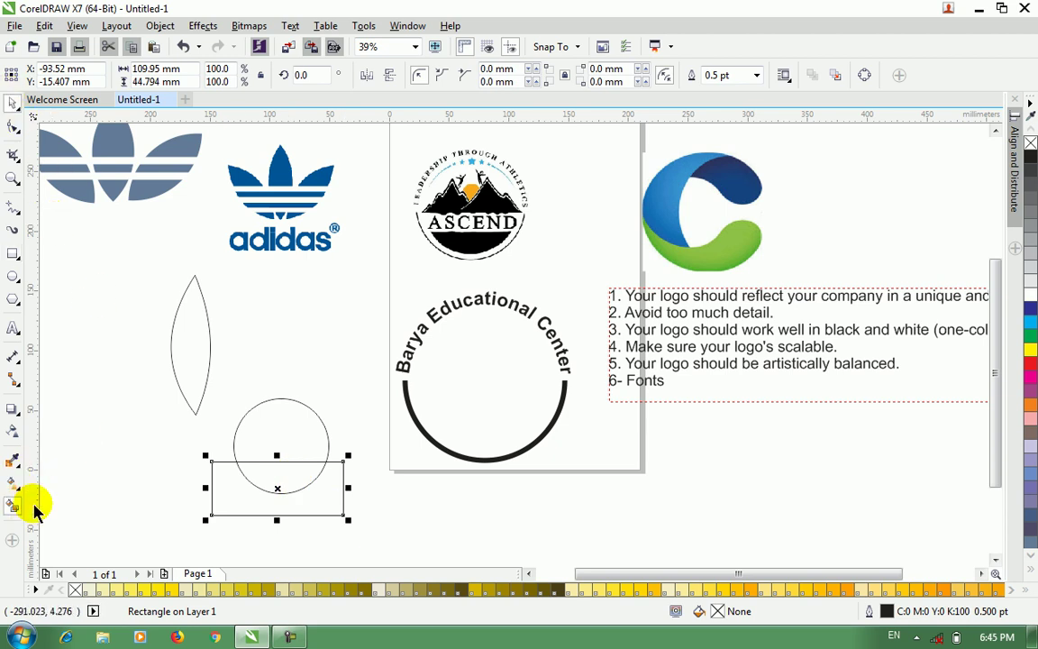
Step: Use Smart Fill to create a blue-grey segment where the small circle and the rectangle overlap
click(12, 505)
click(275, 477)
click(14, 100)
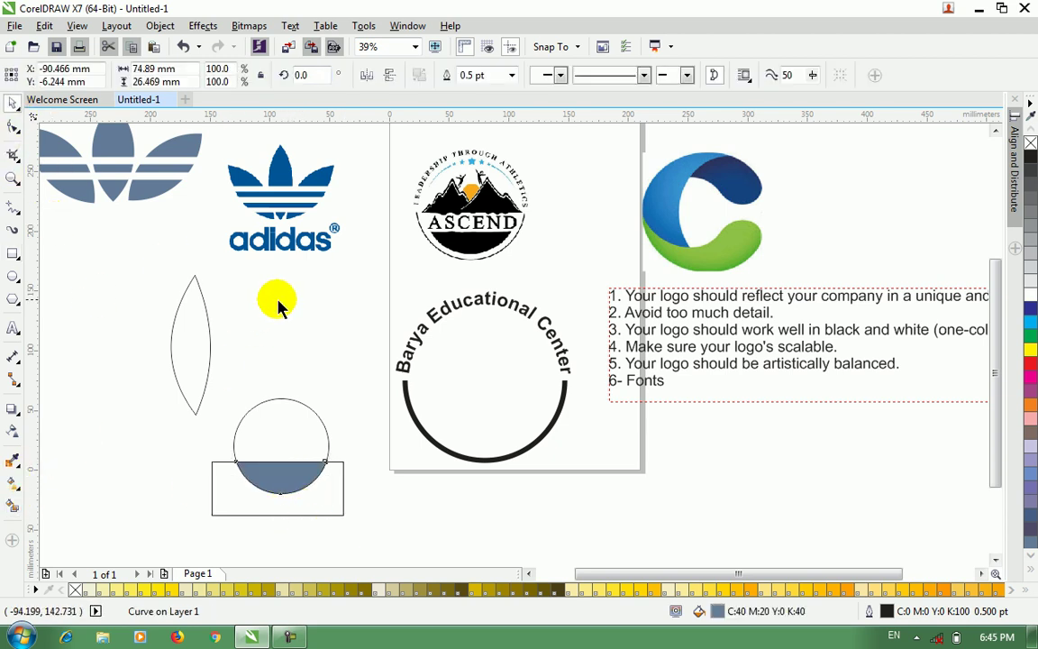
Step: Move the filled segment inside the badge's thick lower arc and enlarge it to about 107 by 43 mm
click(275, 299)
drag(302, 483, 537, 487)
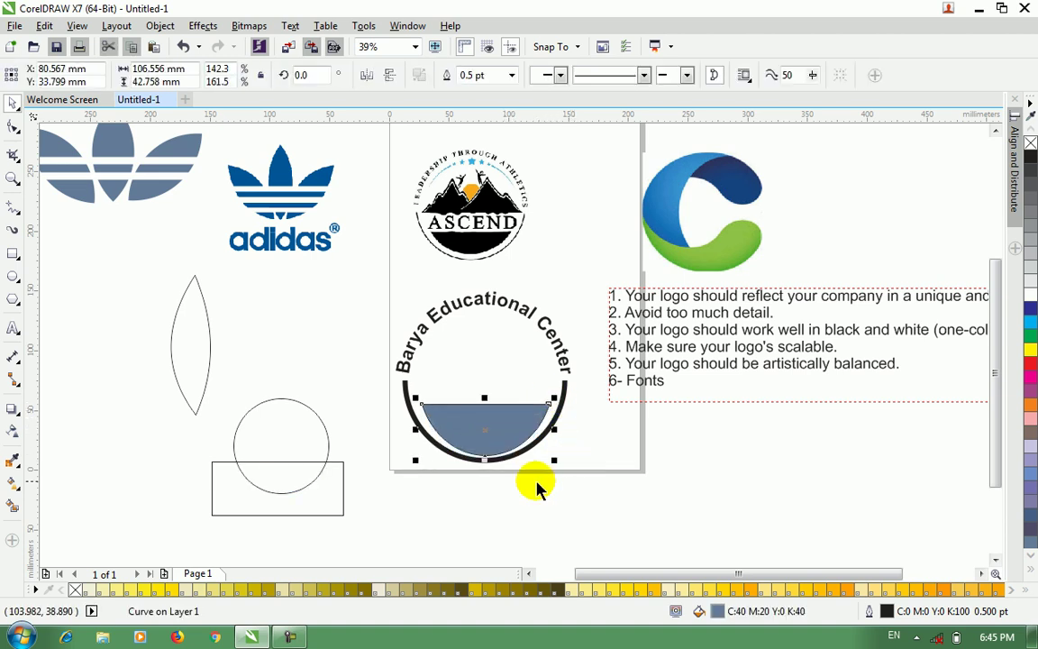
click(545, 479)
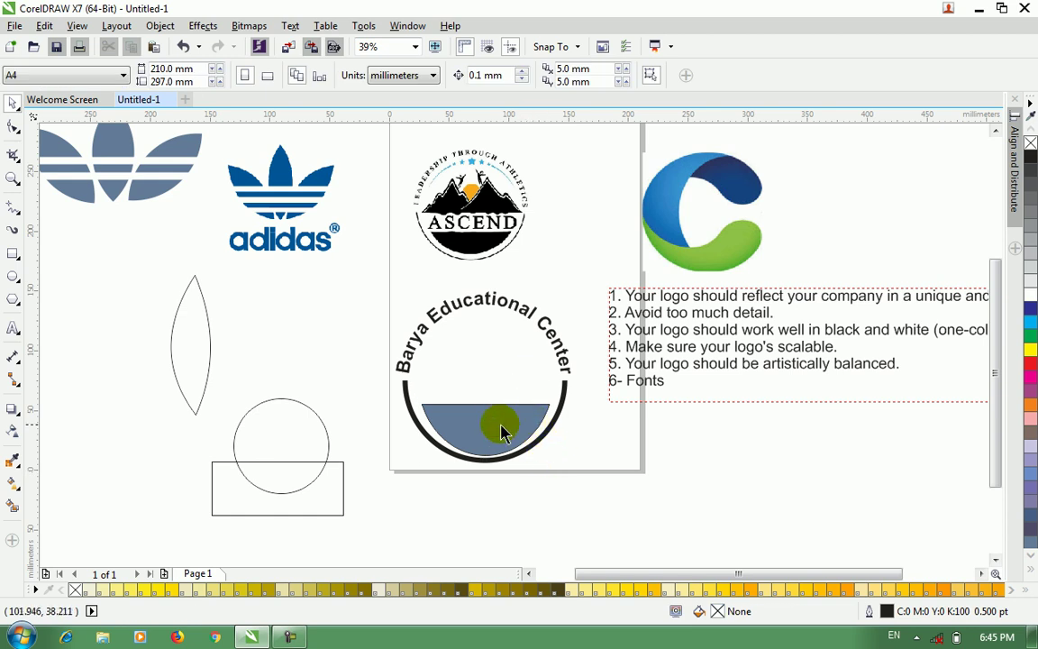